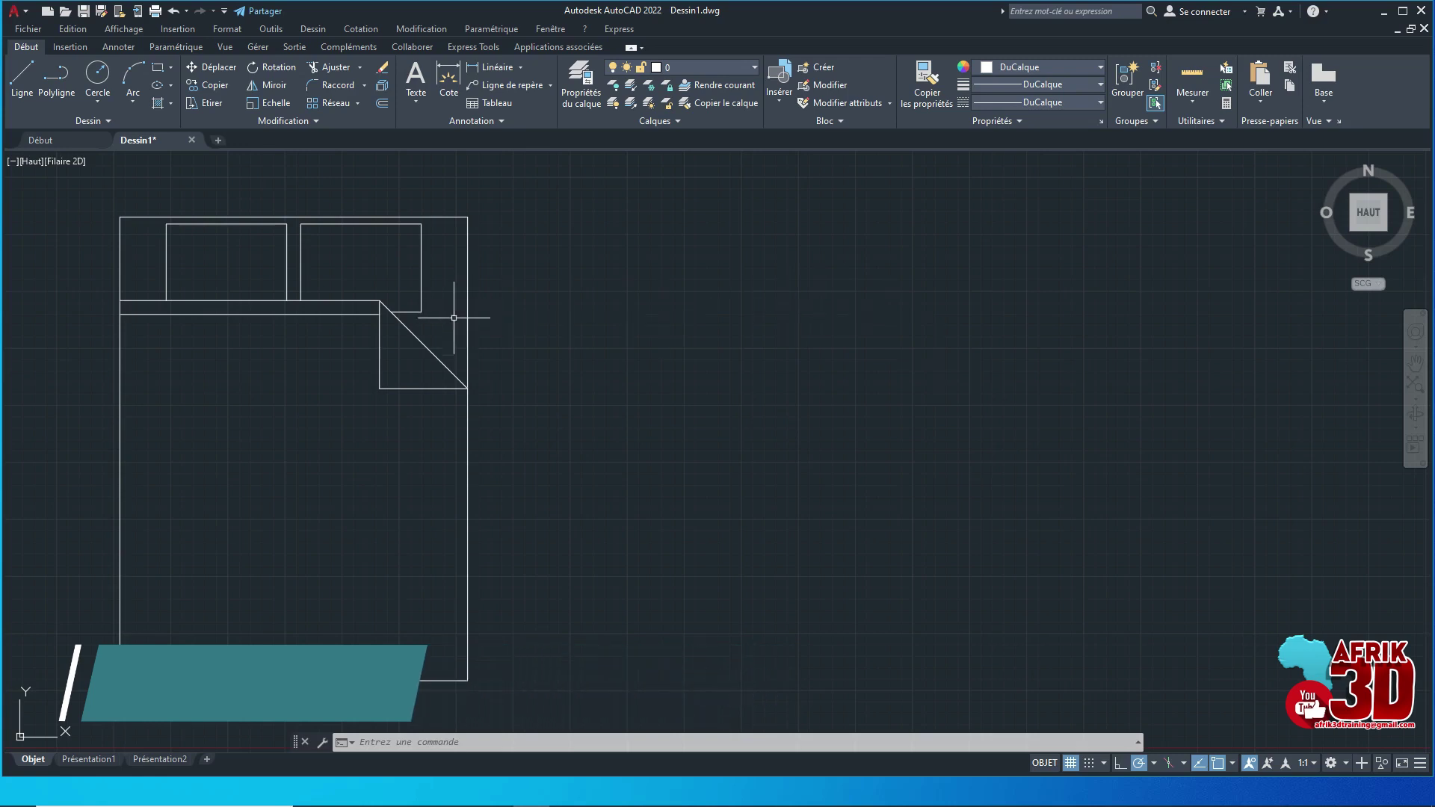
Try window selections on the bed and its right edge, clearing each, and nudge the view down
scroll(457, 310, "down", 3)
scroll(458, 326, "up", 3)
left_click(494, 408)
left_click(410, 394)
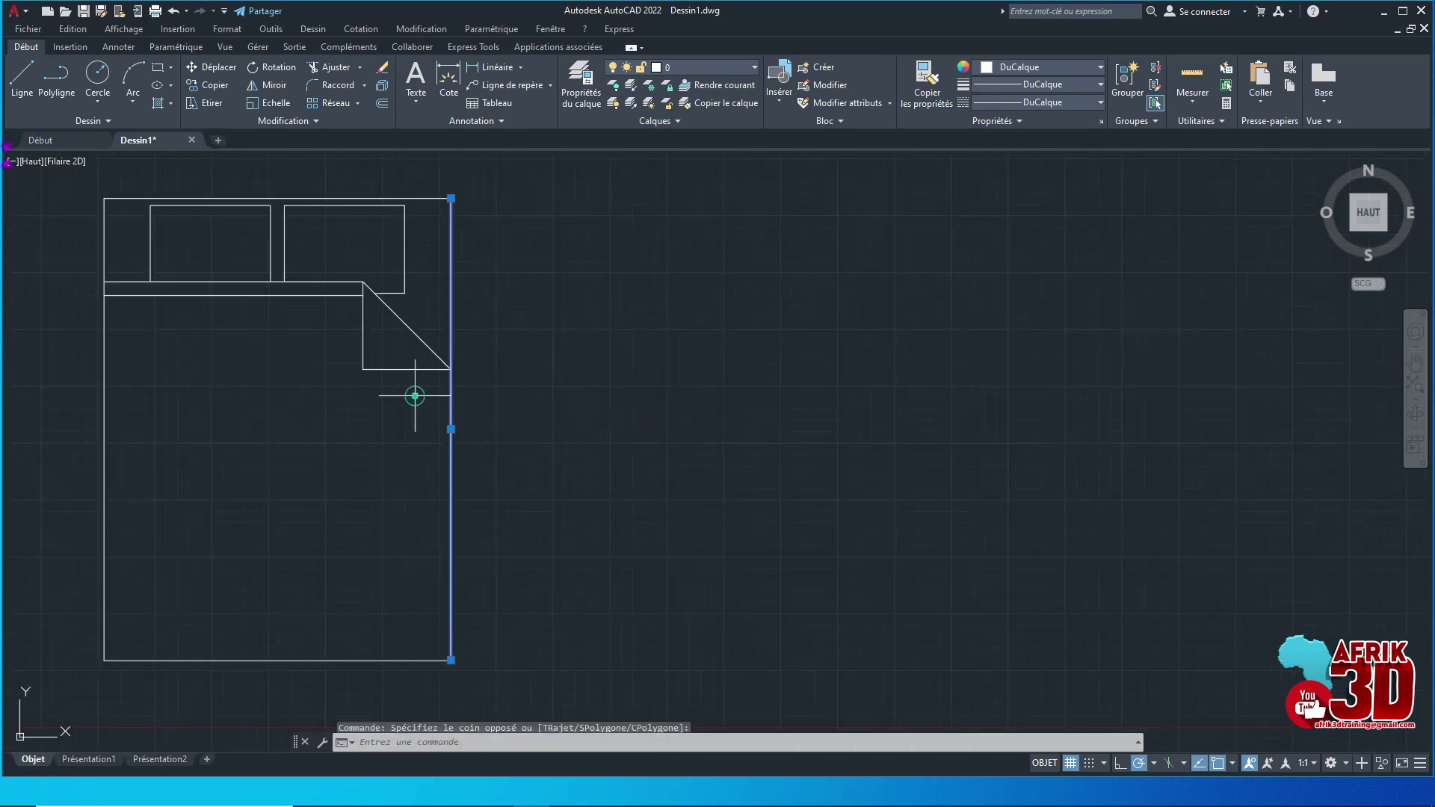
key("Escape")
left_click(220, 401)
left_click(154, 262)
key("Escape")
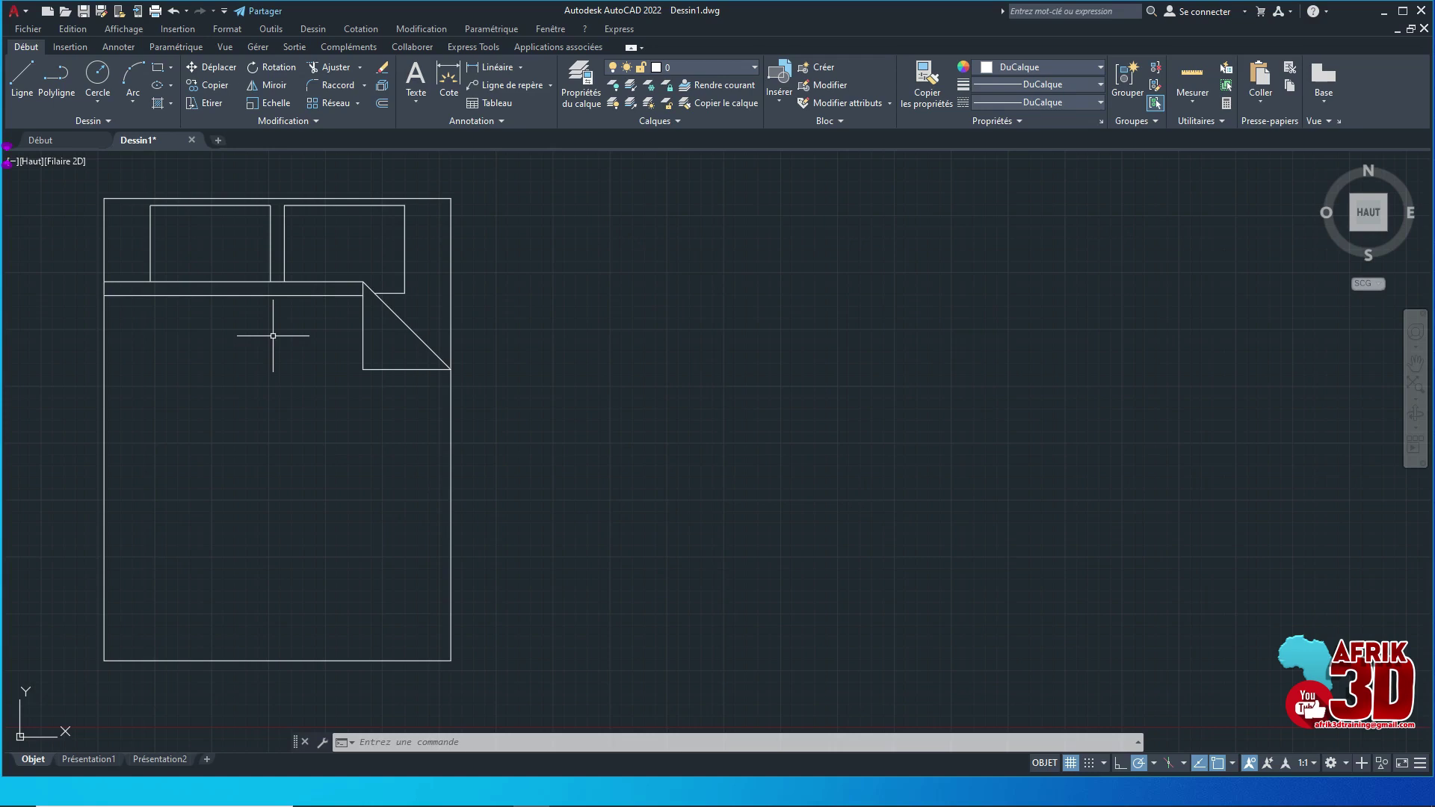
middle_click_drag(367, 287, 366, 300)
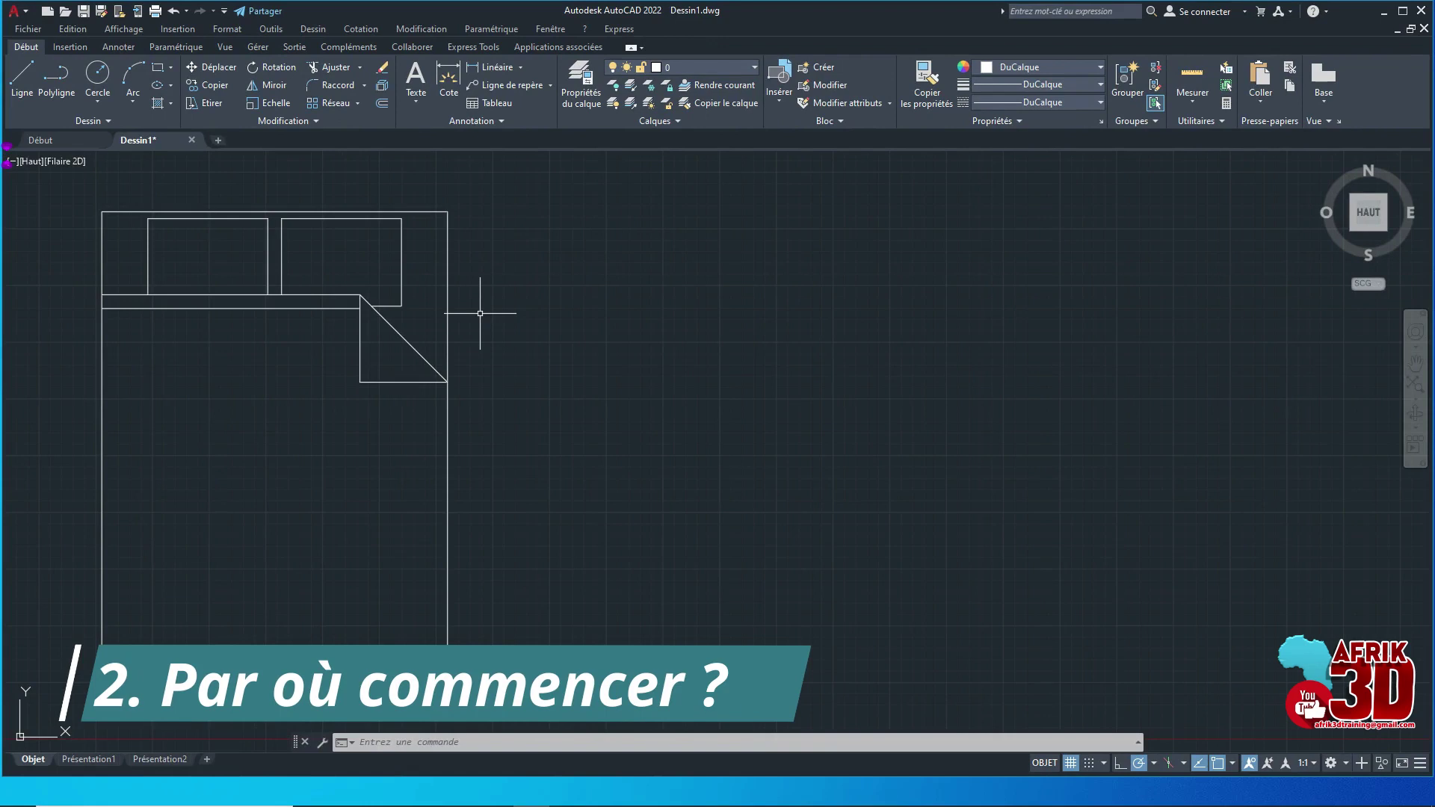
left_click(448, 407)
key("Escape")
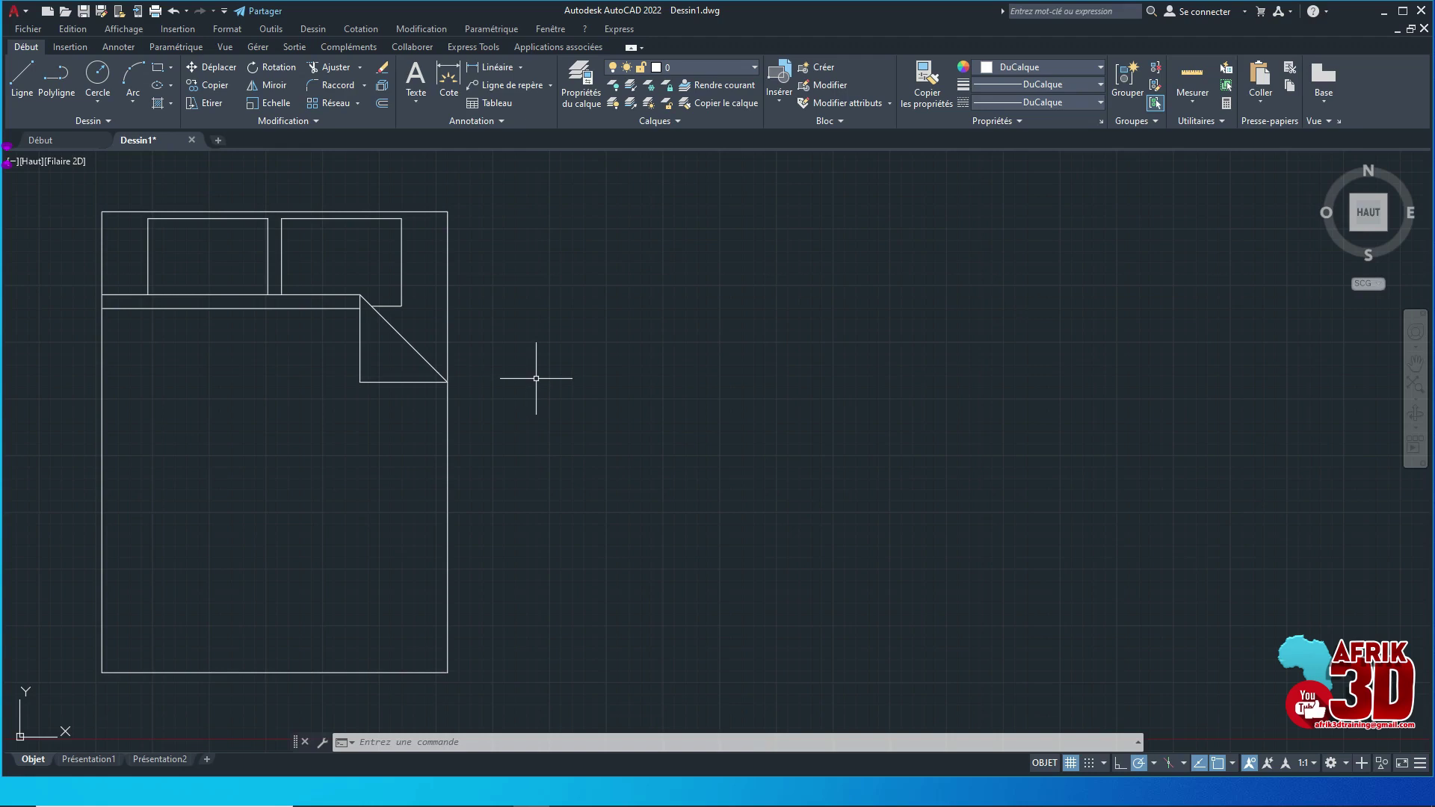
Set the drawing units to 0.00 length precision with Centimètres insertion scale
left_click(226, 29)
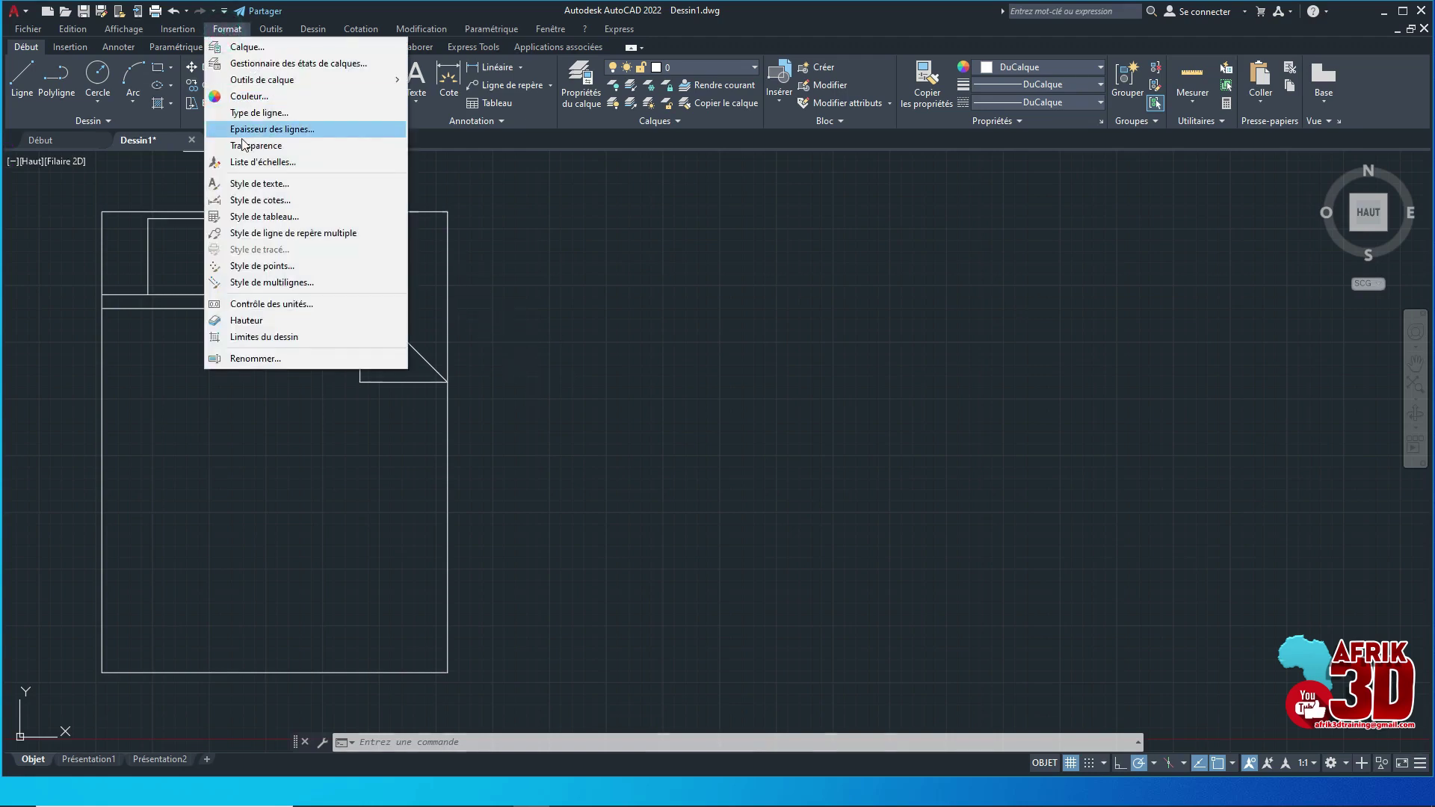
left_click(271, 303)
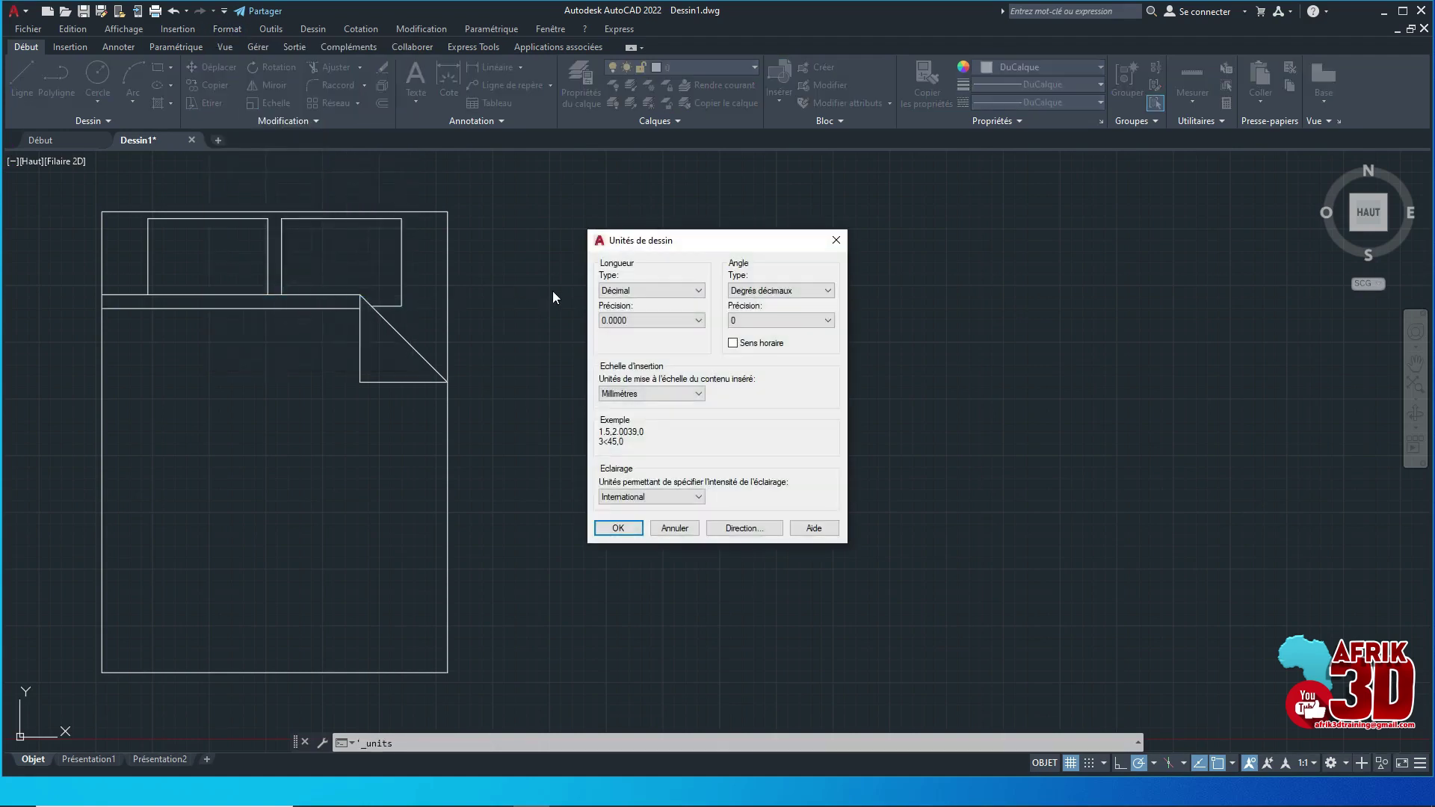
left_click_drag(663, 249, 617, 210)
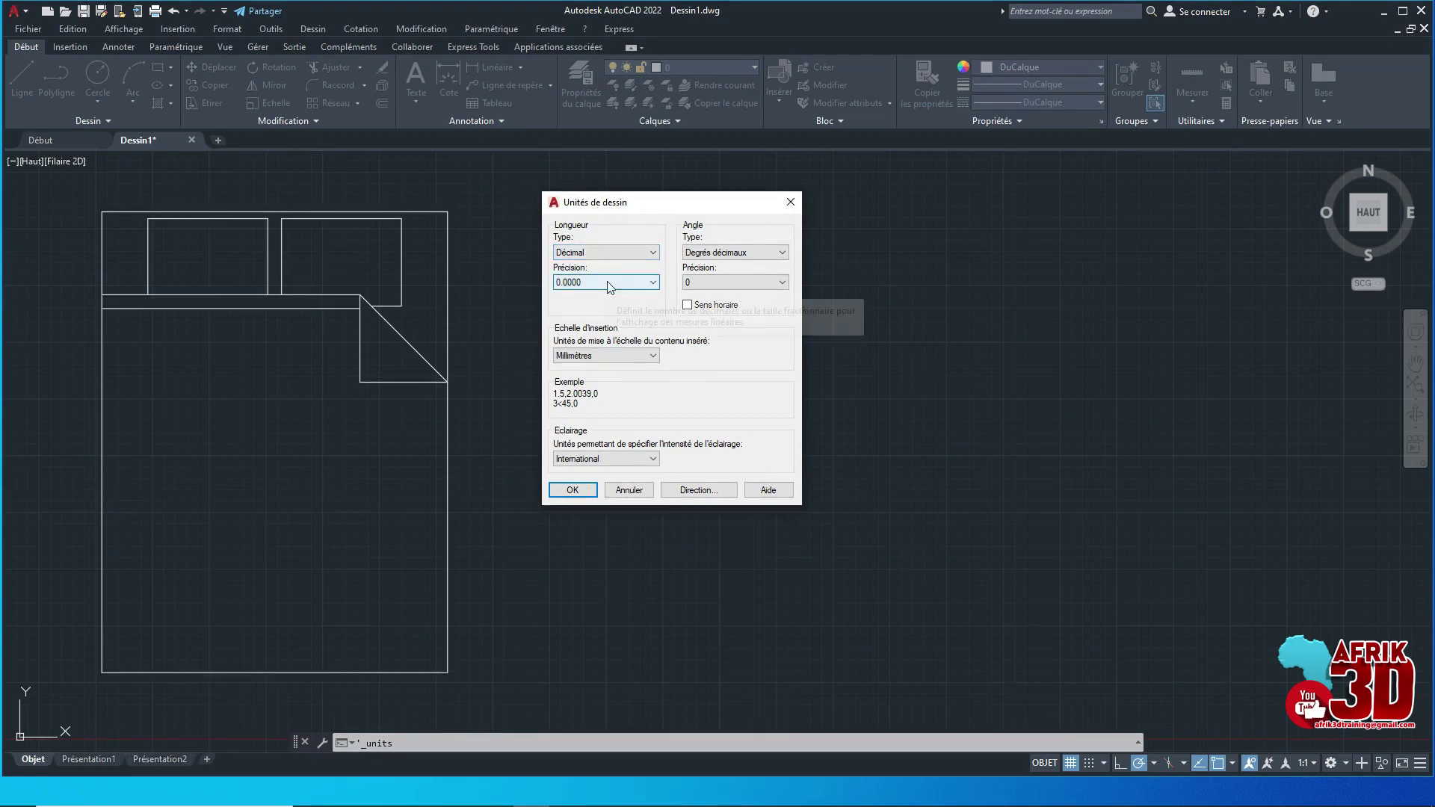
left_click(606, 281)
left_click(581, 315)
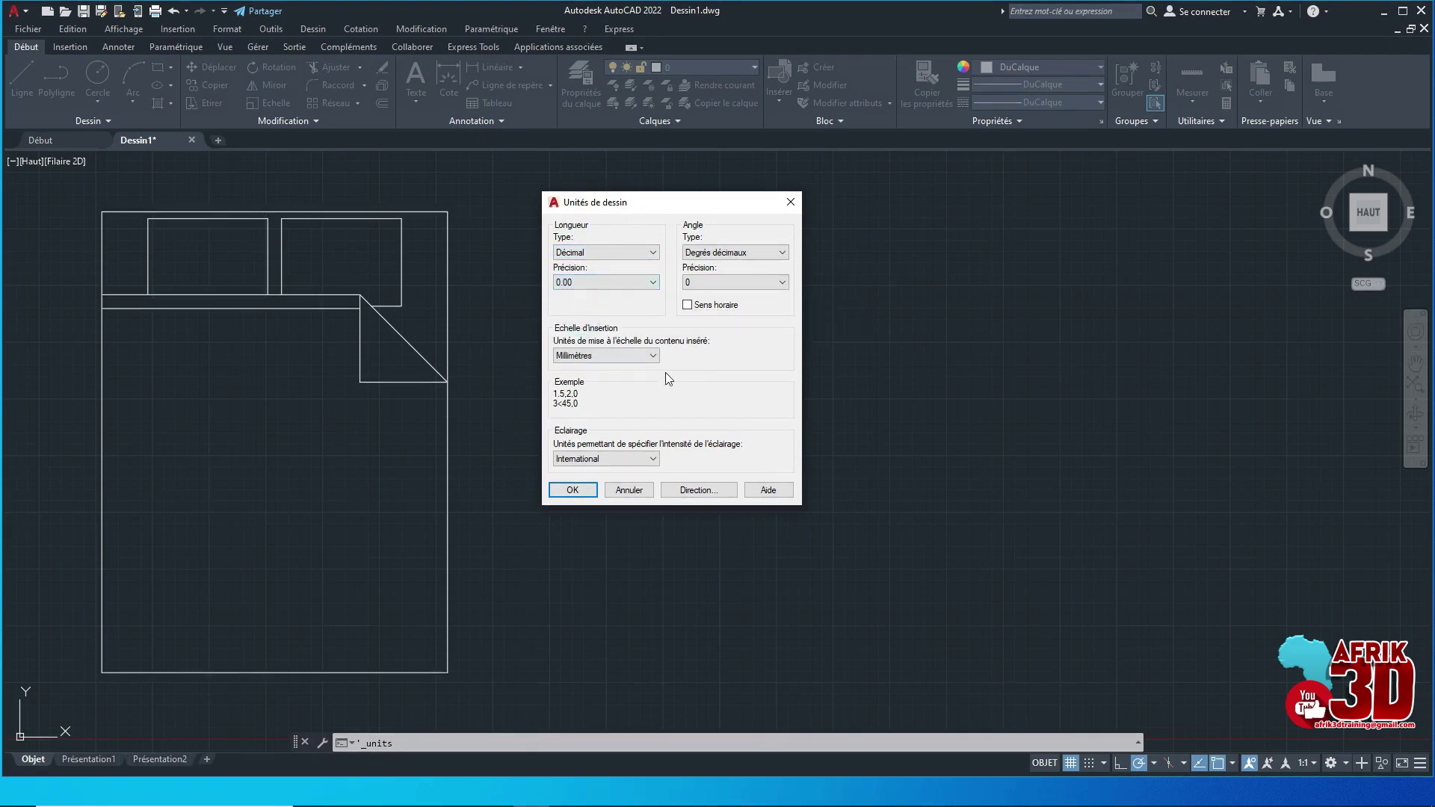
left_click(654, 357)
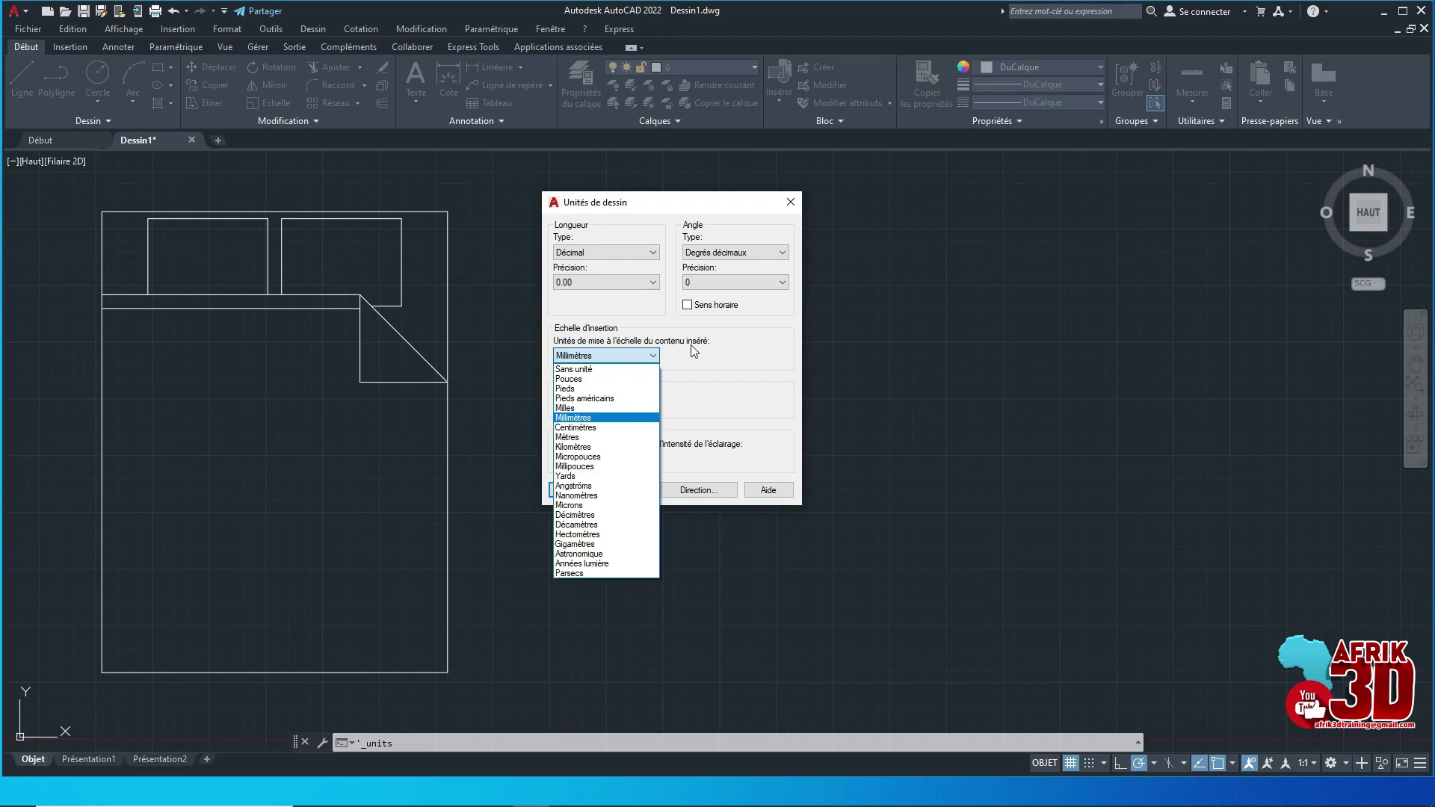
left_click(604, 427)
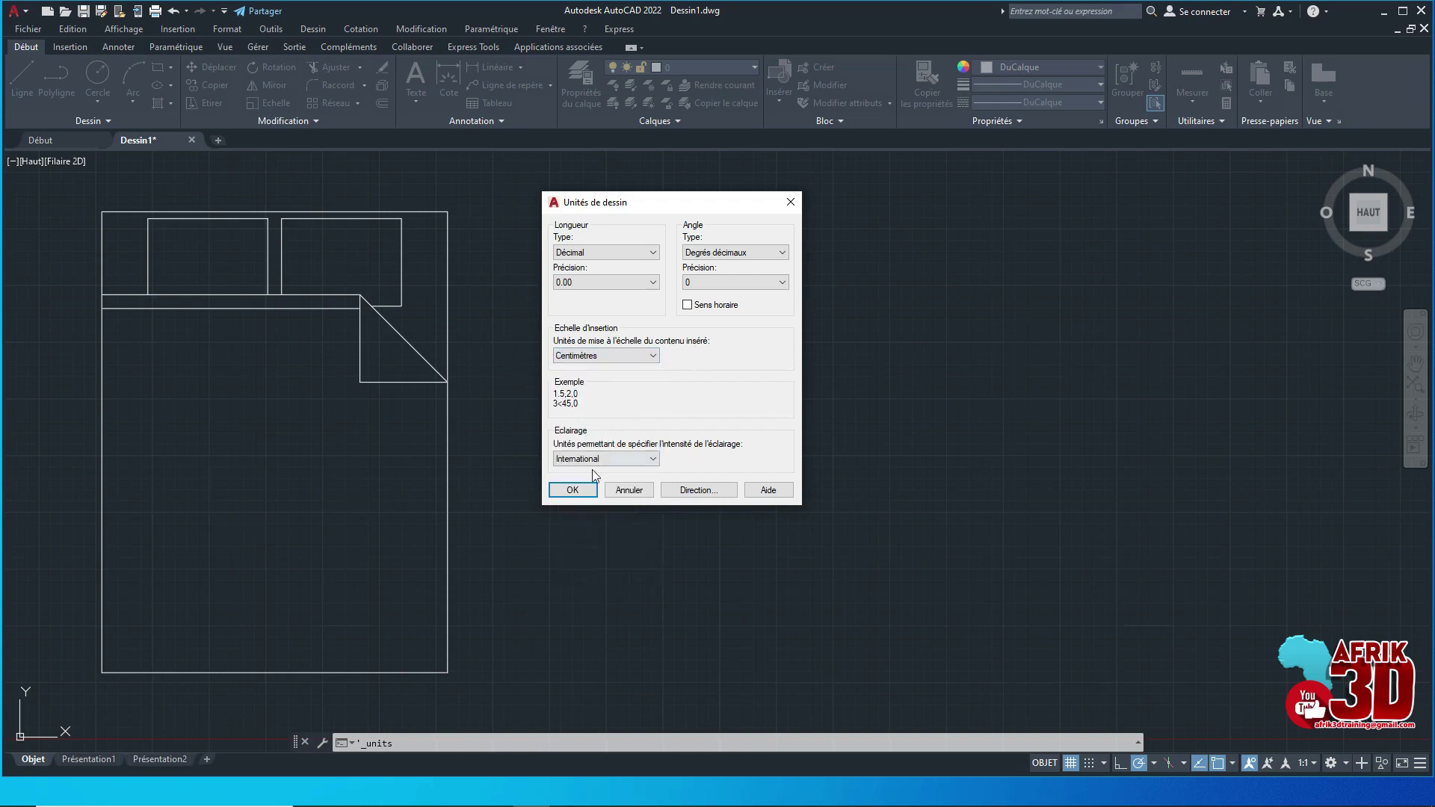
left_click(587, 493)
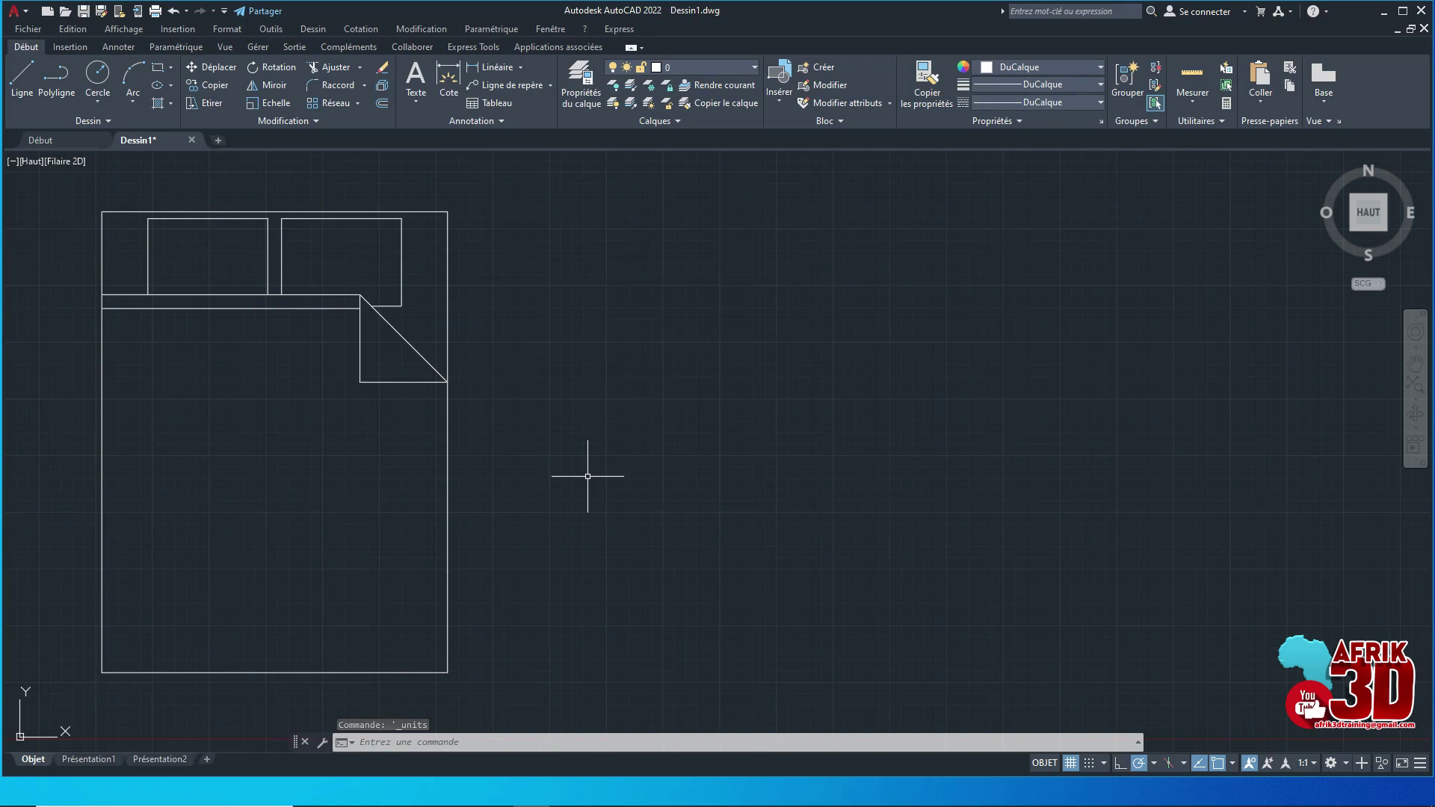
Reopen Drawing Units with UI to check the settings, then close it unchanged
type("UI")
key("Return")
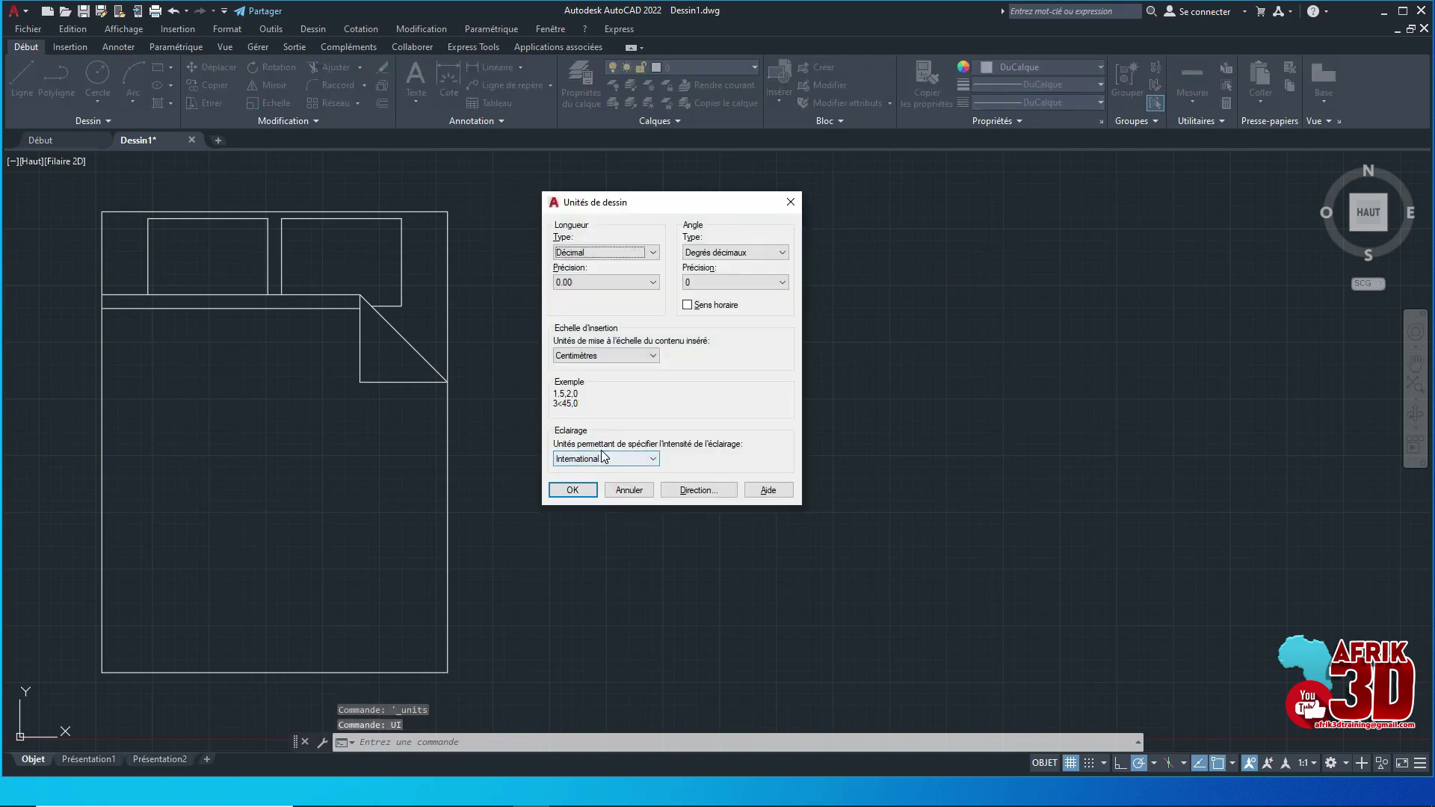
left_click_drag(662, 206, 647, 197)
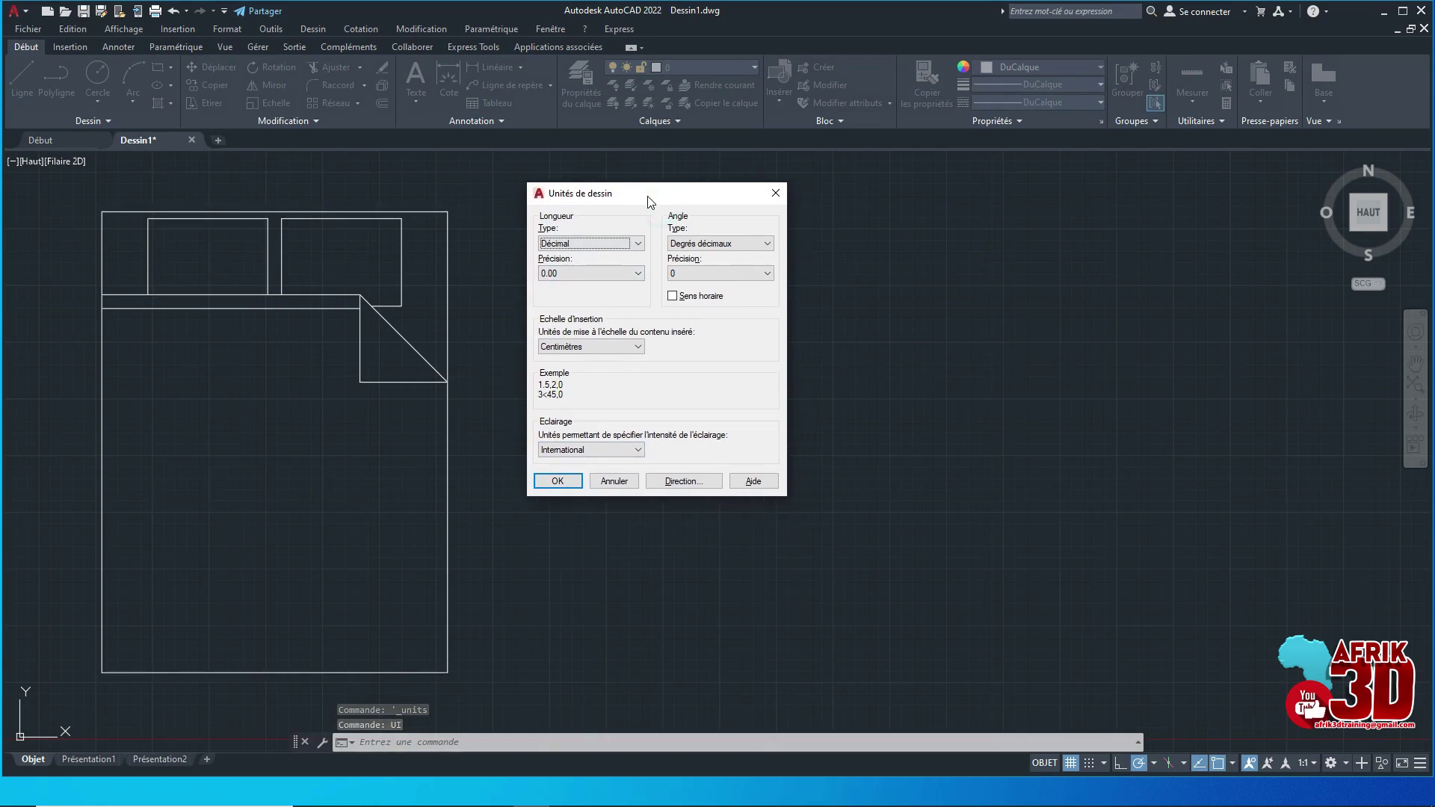
left_click(775, 195)
type("B")
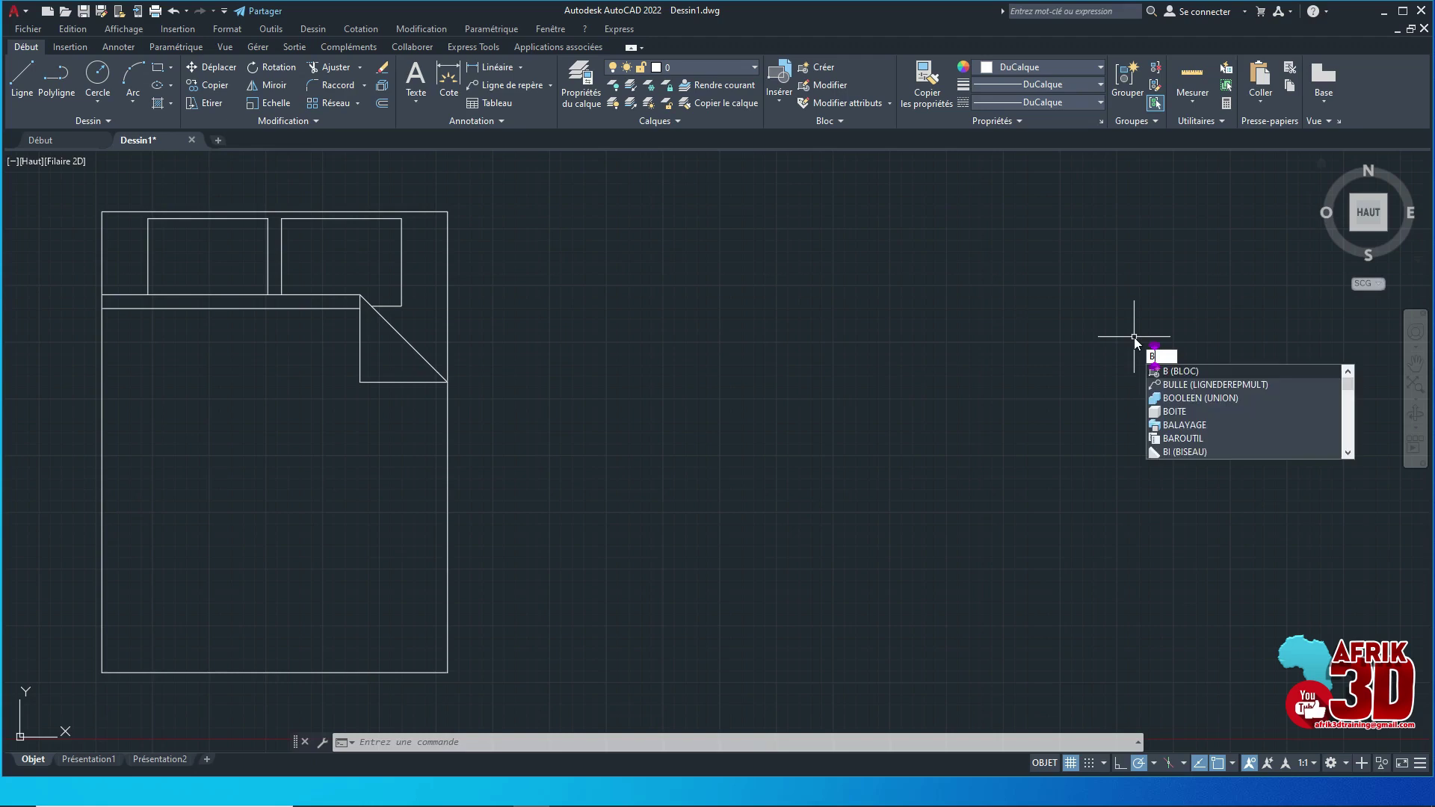
Bring up the Définition de bloc dialog, reopening it once, and place the cursor in the Nom field
key("Return")
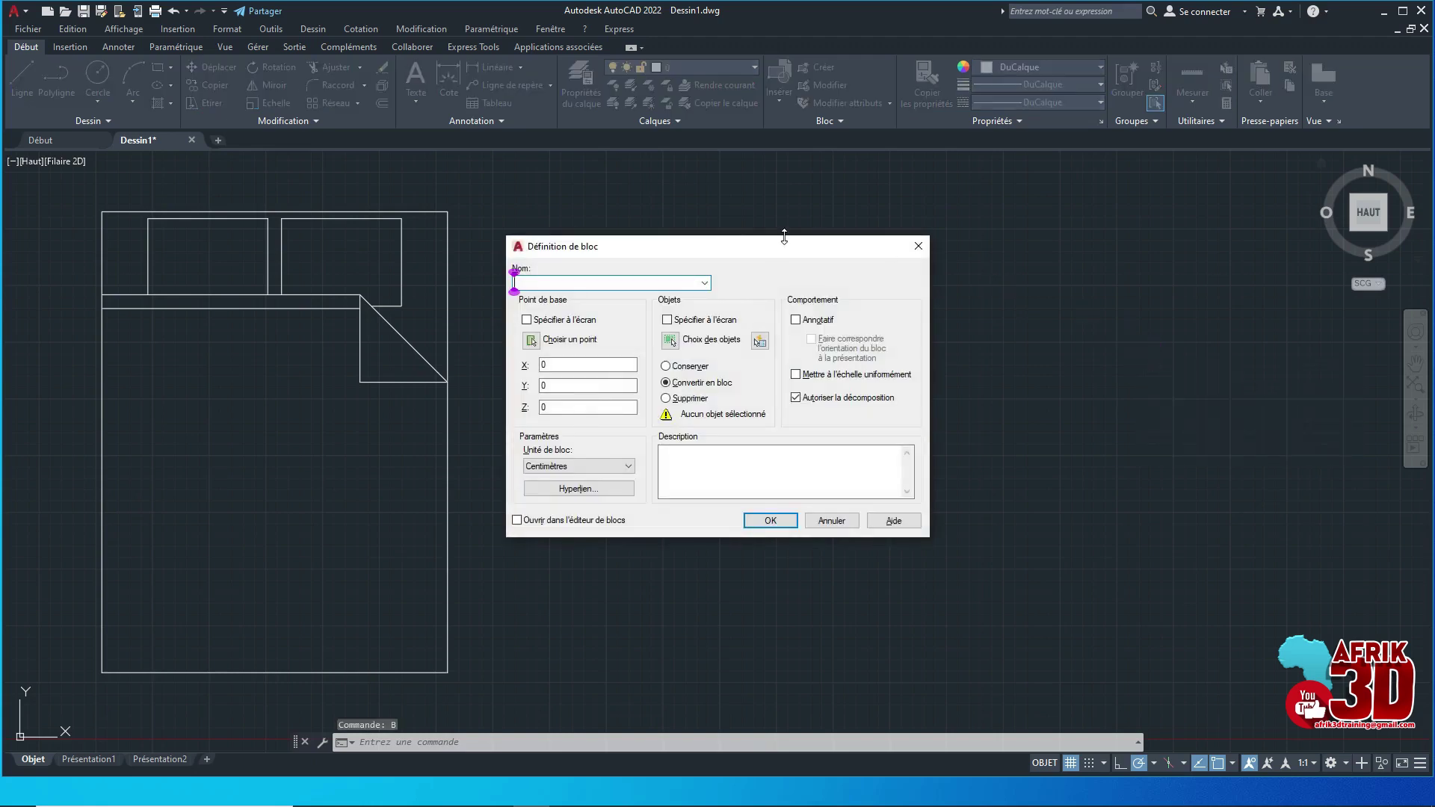
left_click_drag(780, 245, 877, 227)
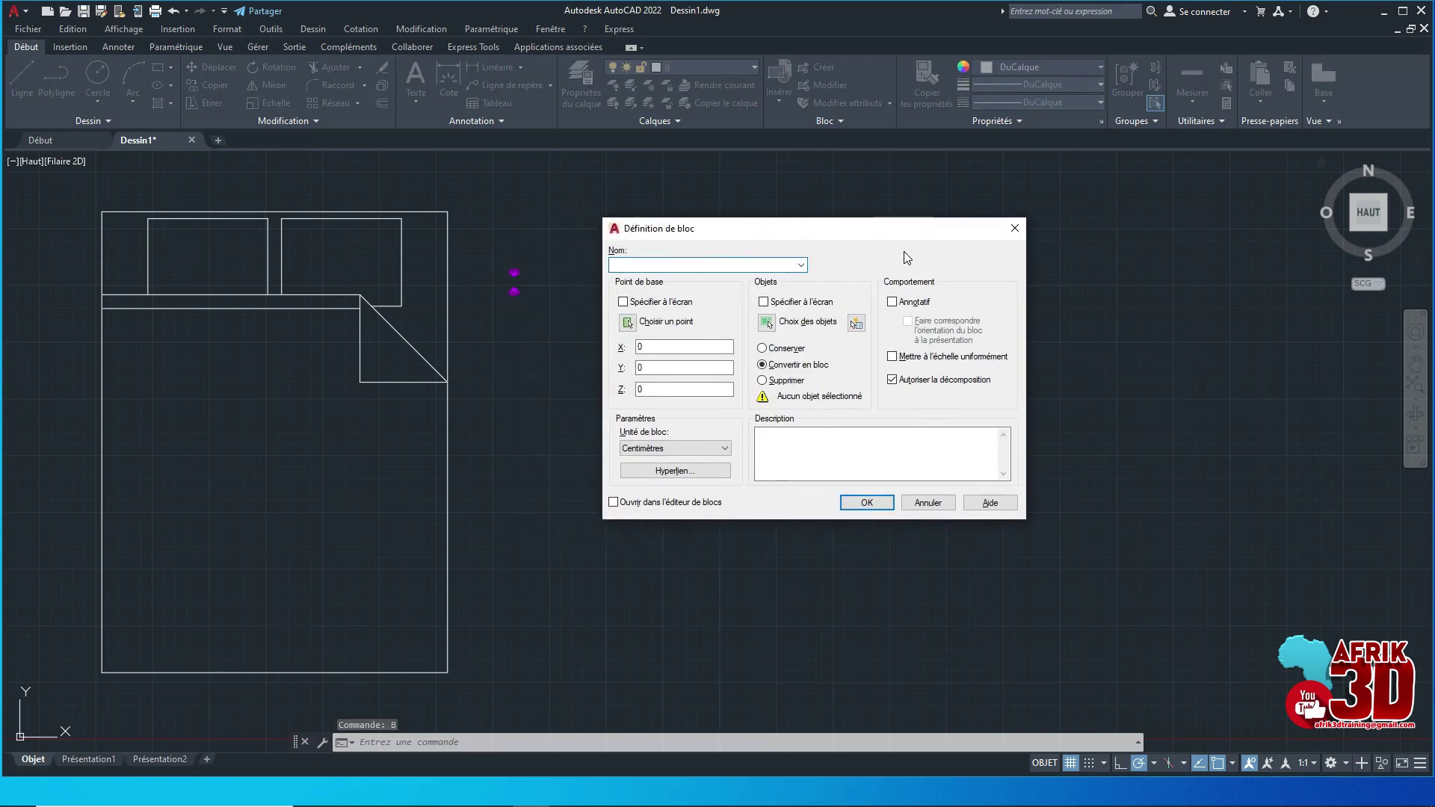
left_click(1023, 228)
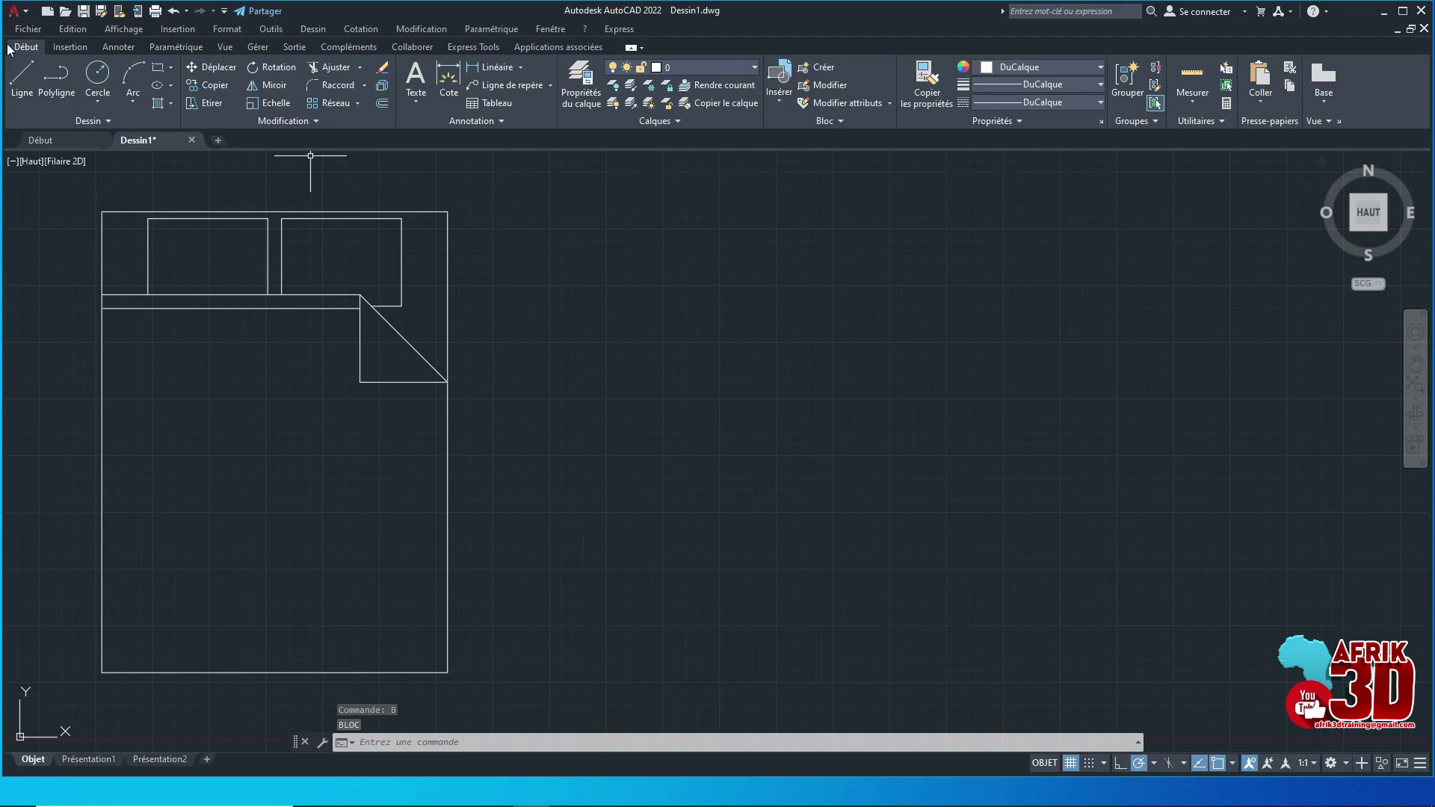
left_click(816, 69)
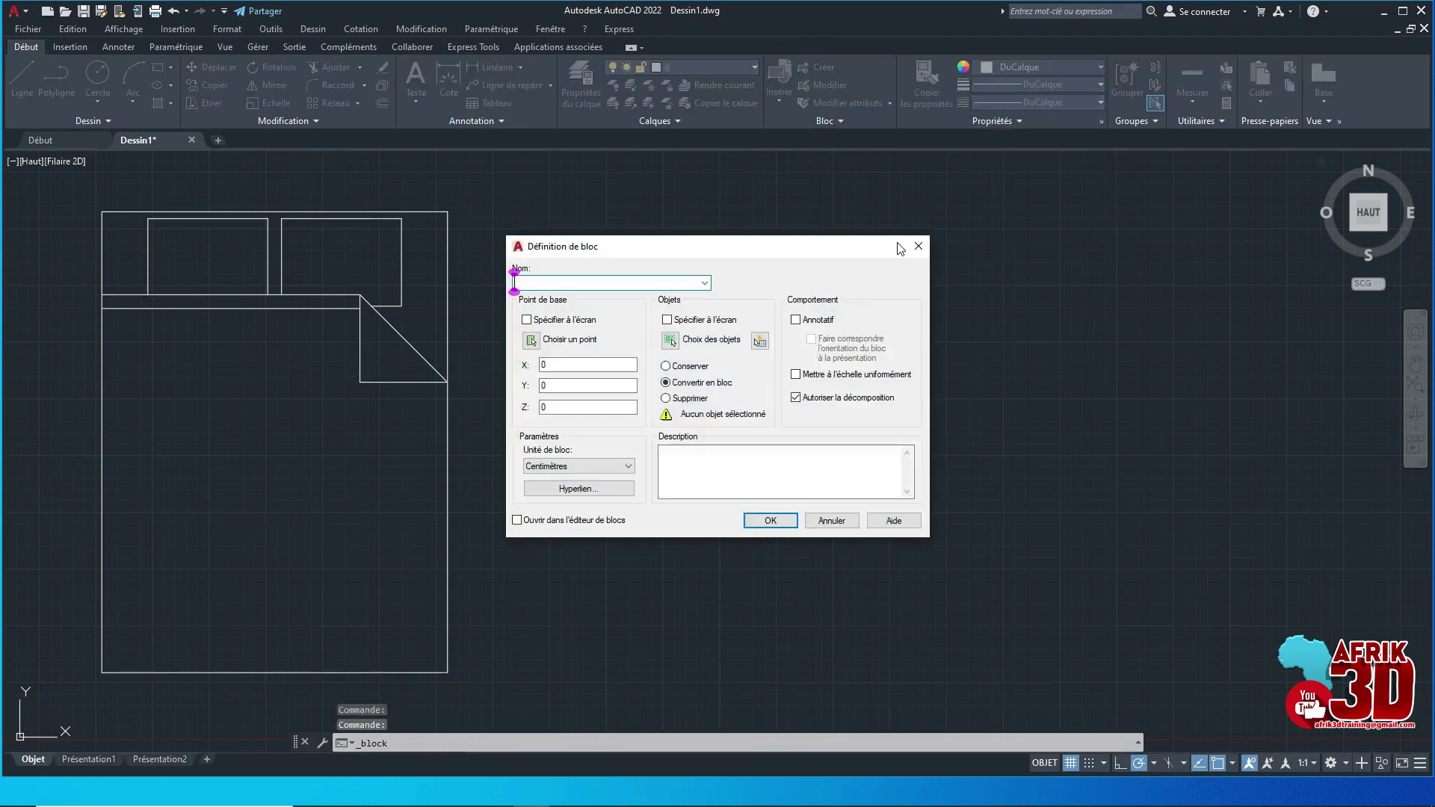
left_click_drag(809, 253, 874, 233)
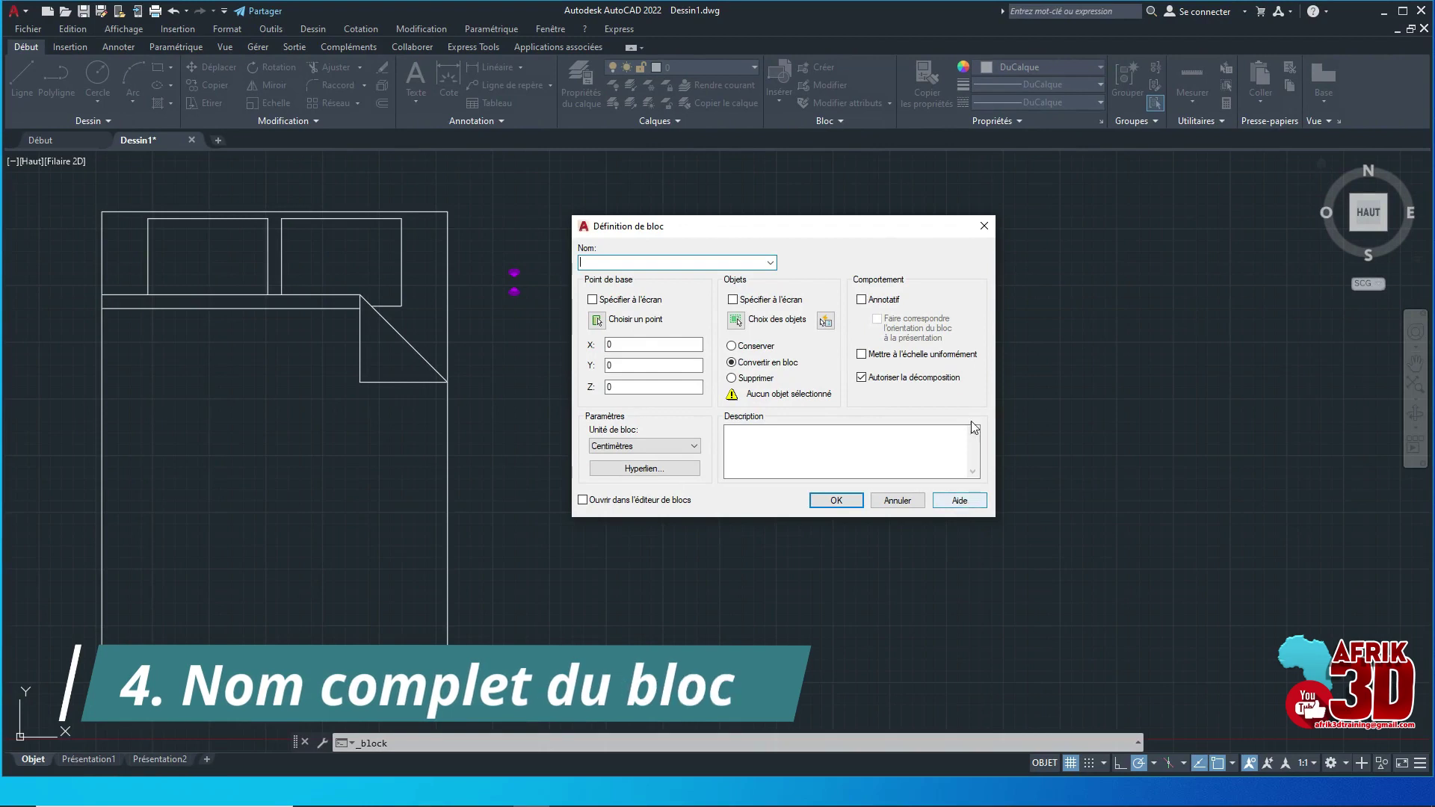
left_click(660, 265)
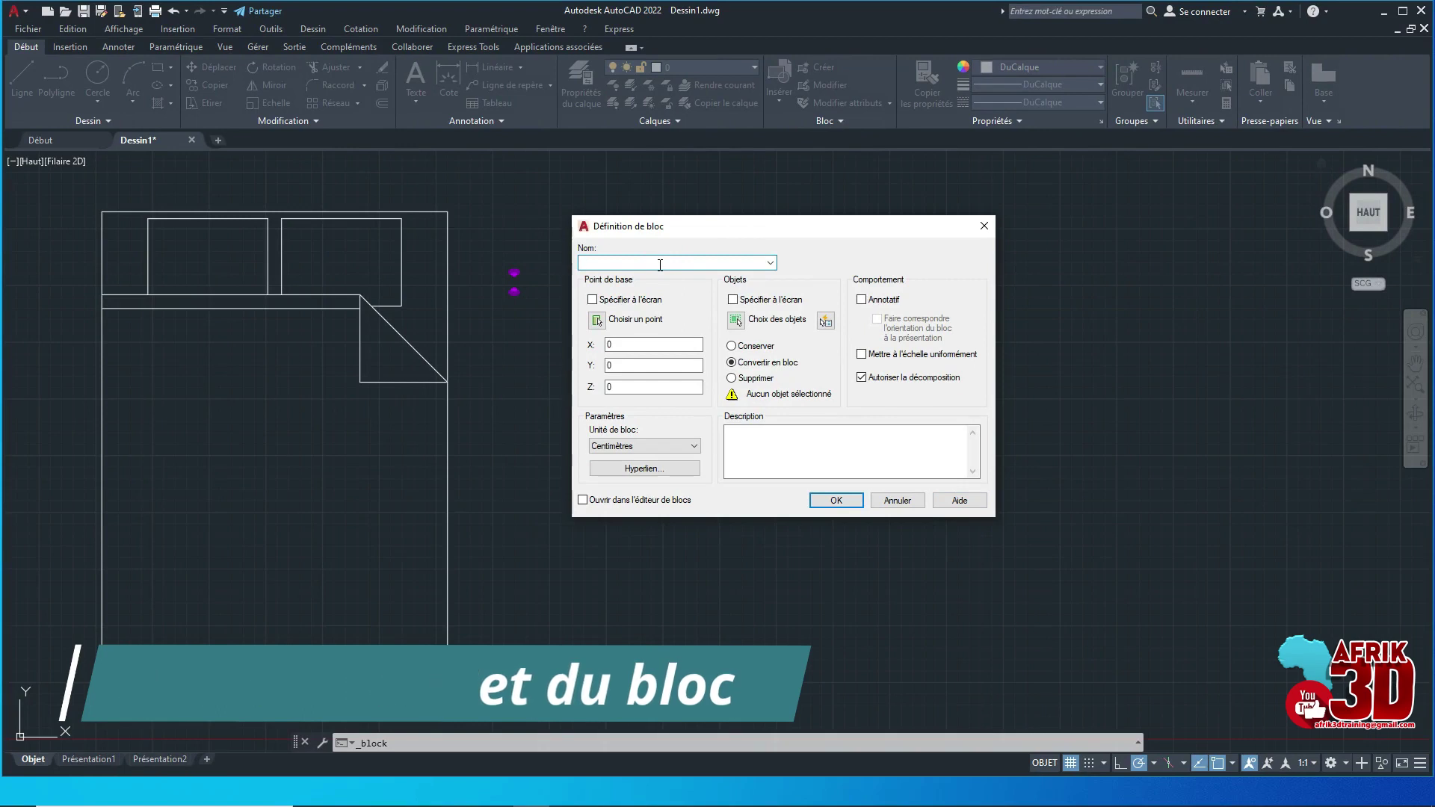
Enter 'Lit 120X200' as the block name, fixing typos along the way
type("lit")
key("BackSpace")
key("BackSpace")
key("BackSpace")
type("L")
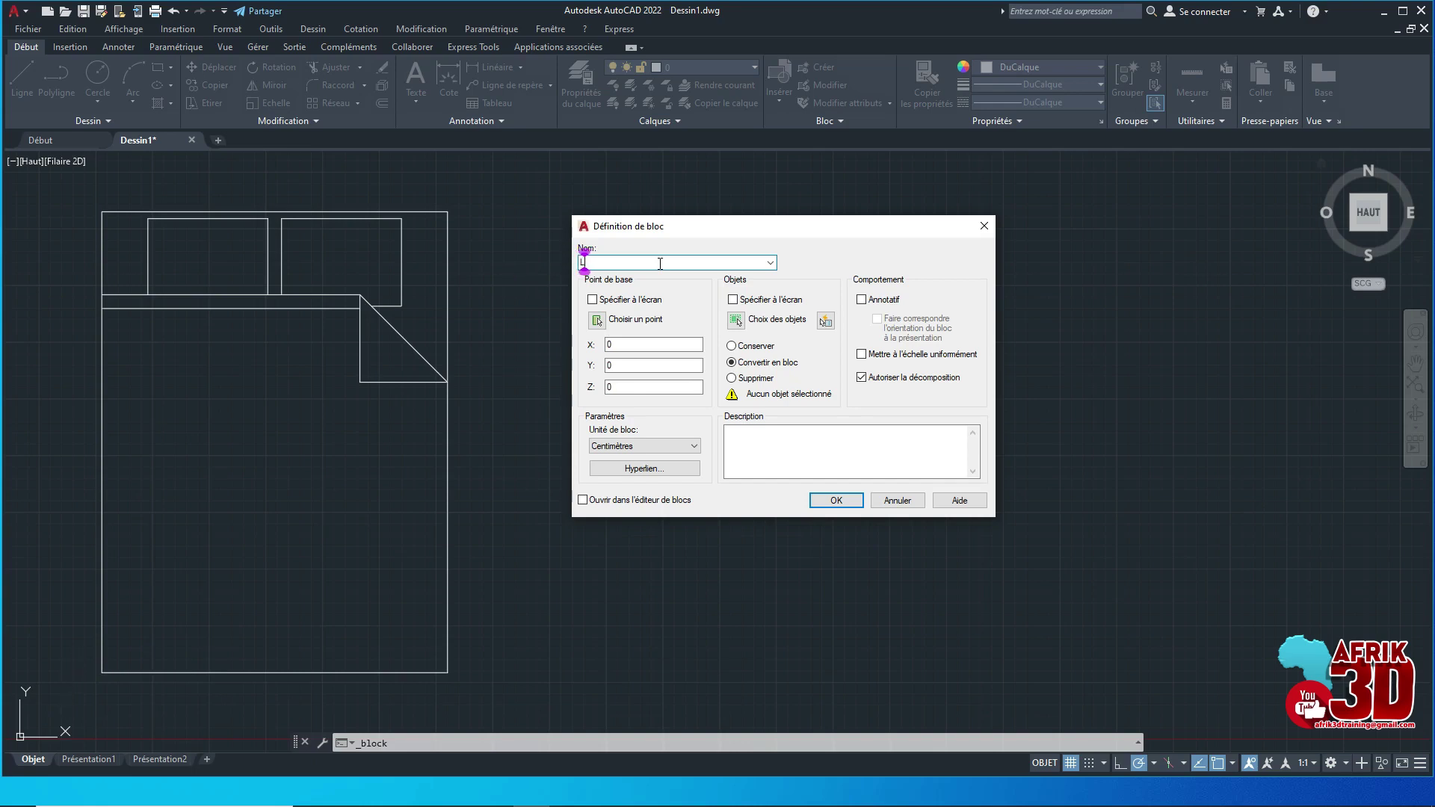
type("it")
type(" 2")
key("BackSpace")
key("BackSpace")
type("-")
type("12")
type("X")
key("BackSpace")
type("0X200")
Pick the bed's bottom-right endpoint as the block's insertion base point
left_click(596, 320)
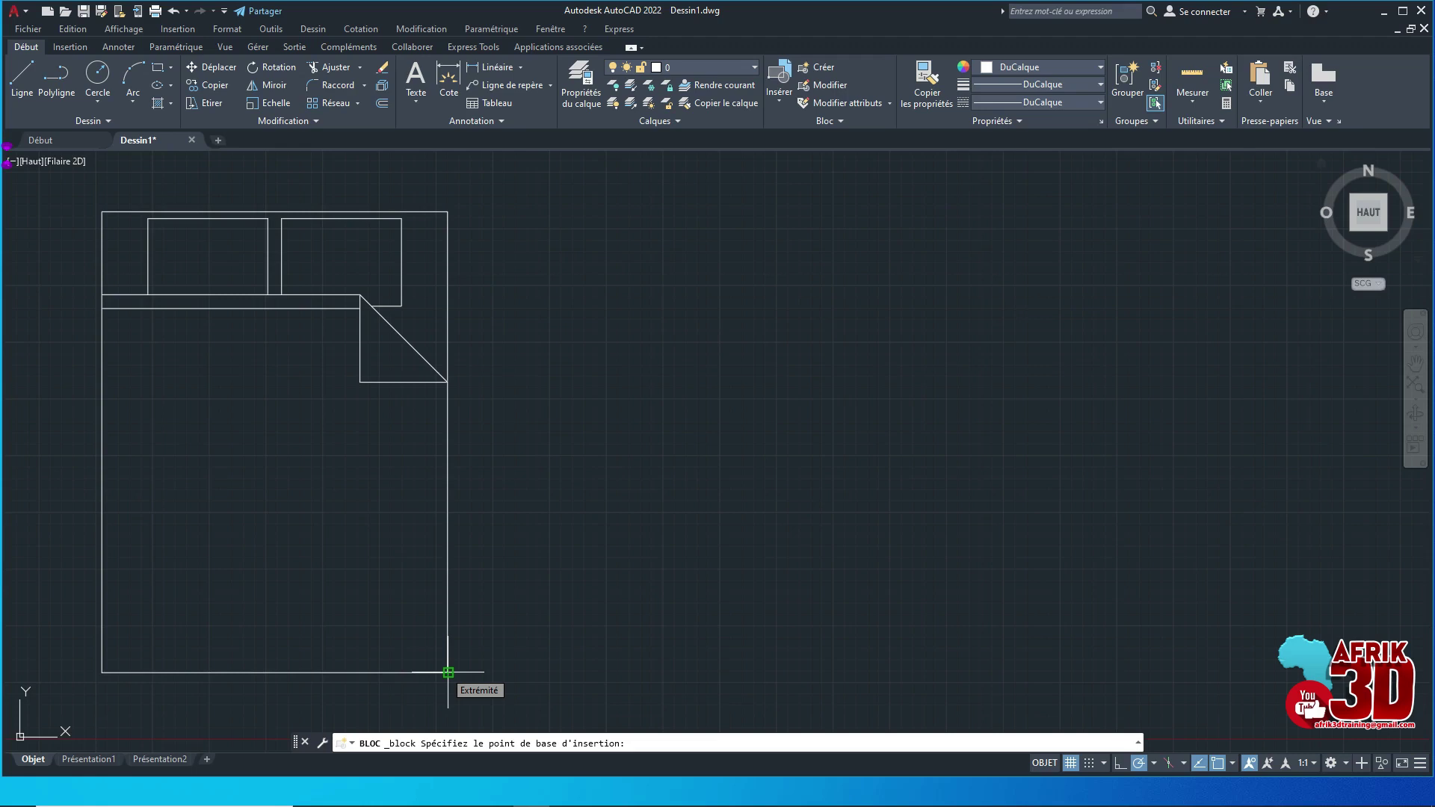
left_click(447, 672)
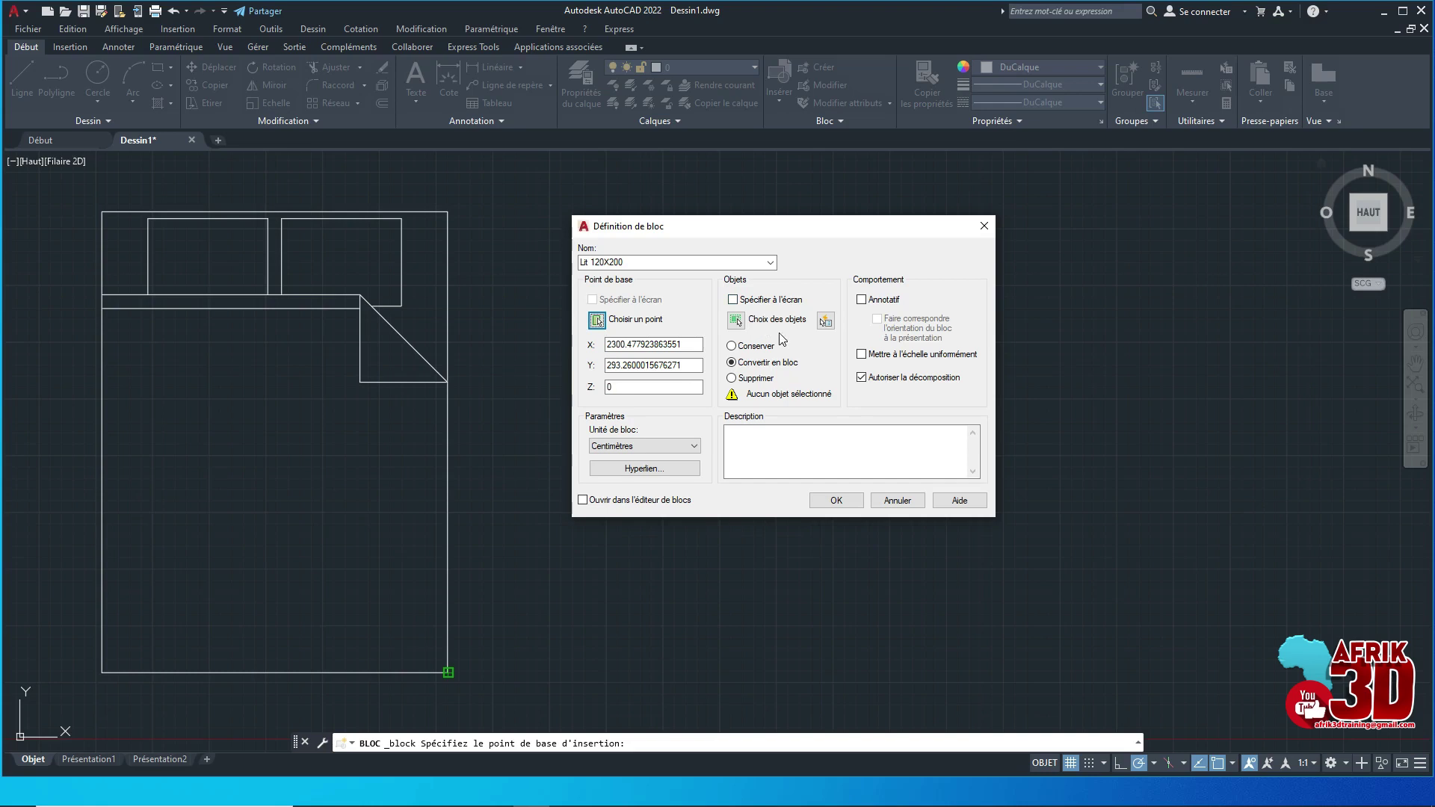
Crossing-select the whole bed drawing, all 16 objects, as the block's contents
left_click(737, 320)
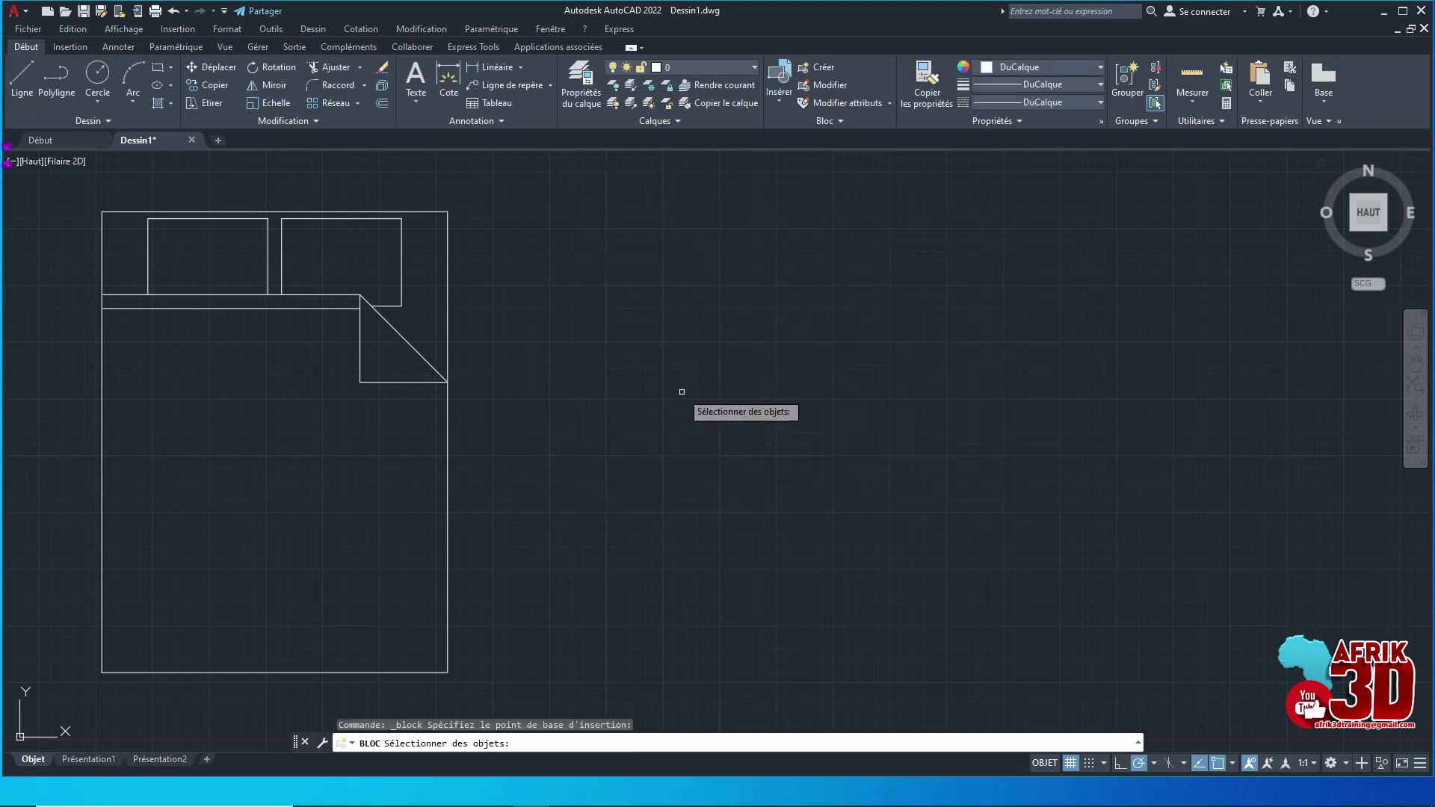
left_click(471, 678)
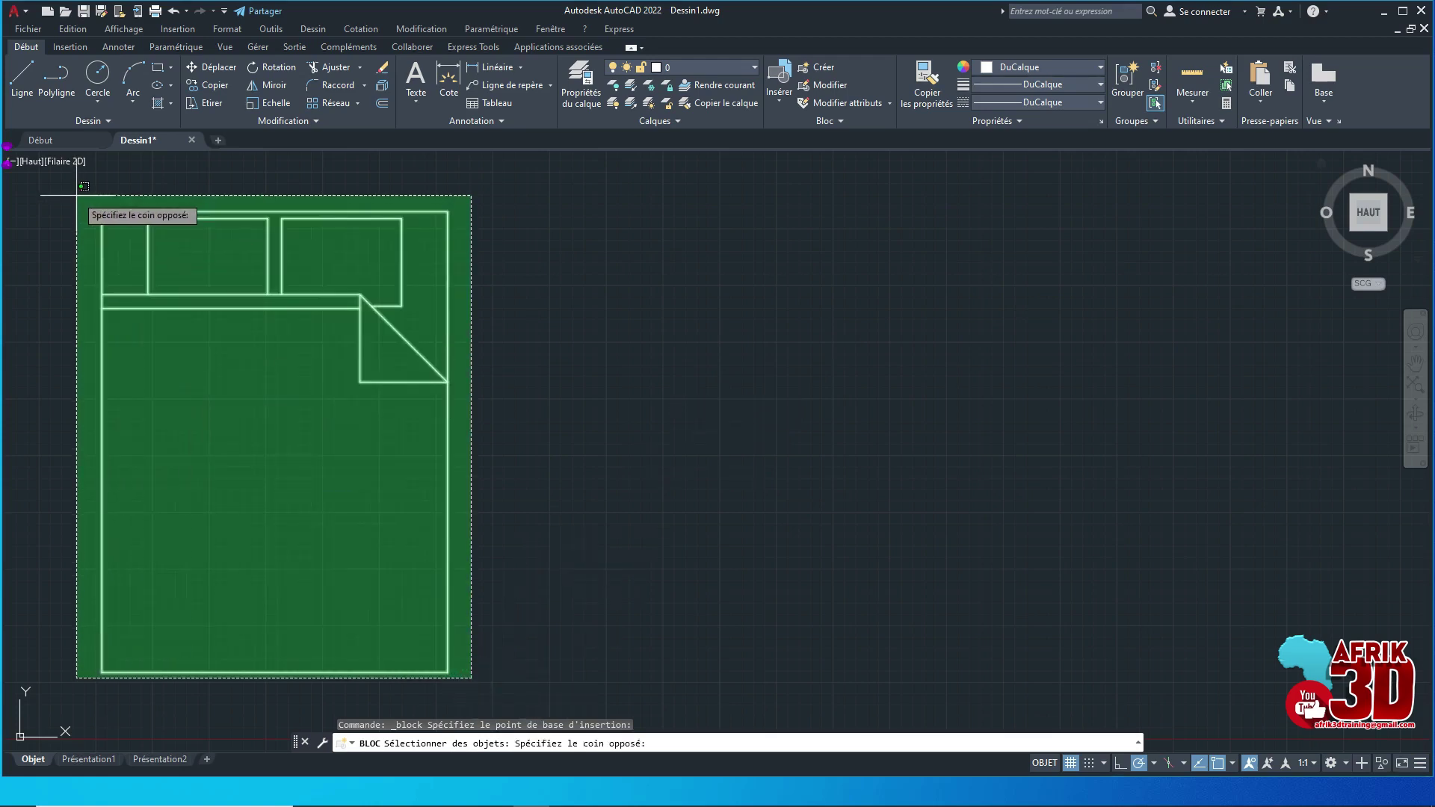
left_click(77, 195)
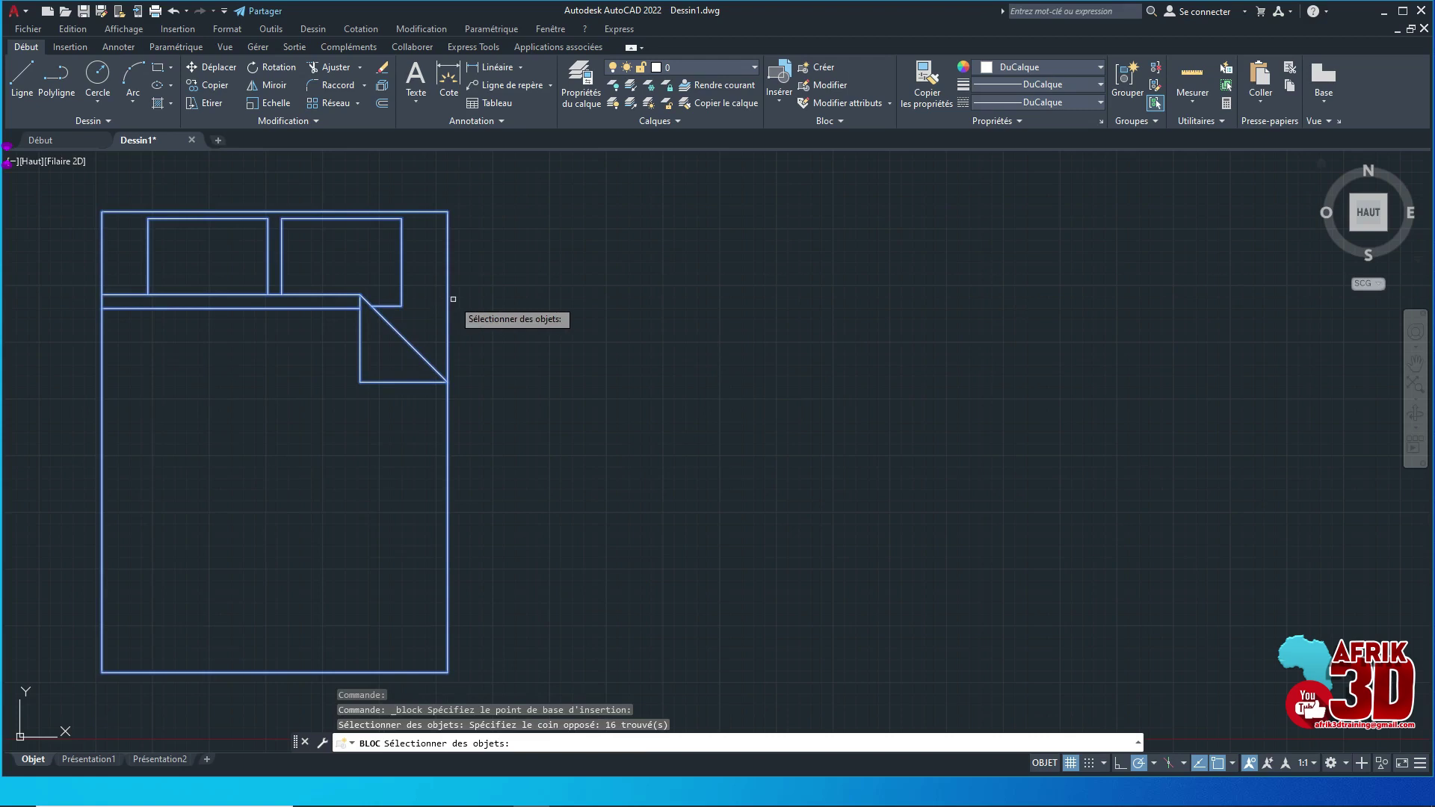
key("Return")
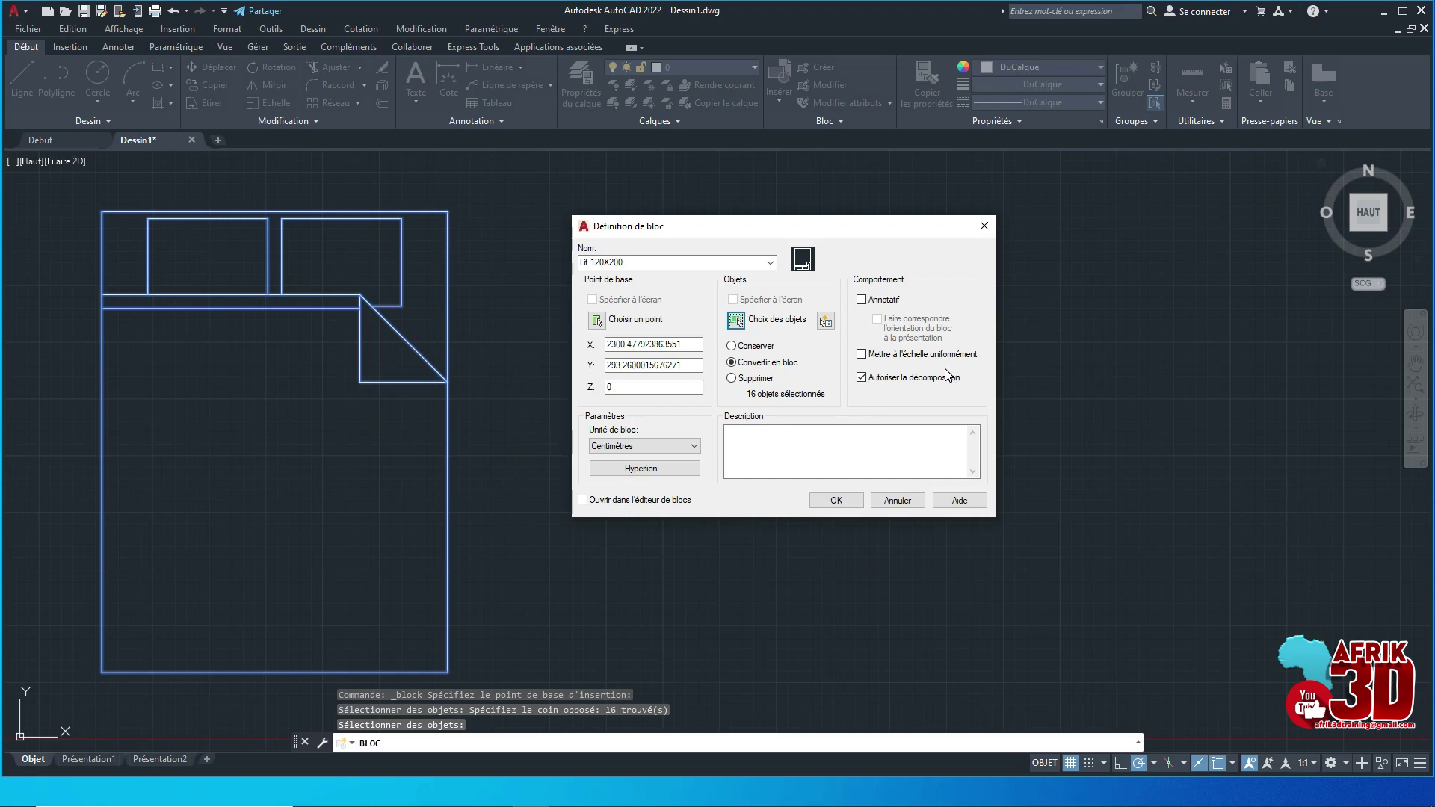
Enable uniform scaling for the Lit 120X200 block and bring up its hyperlink settings
left_click(861, 354)
mouse_move(643, 446)
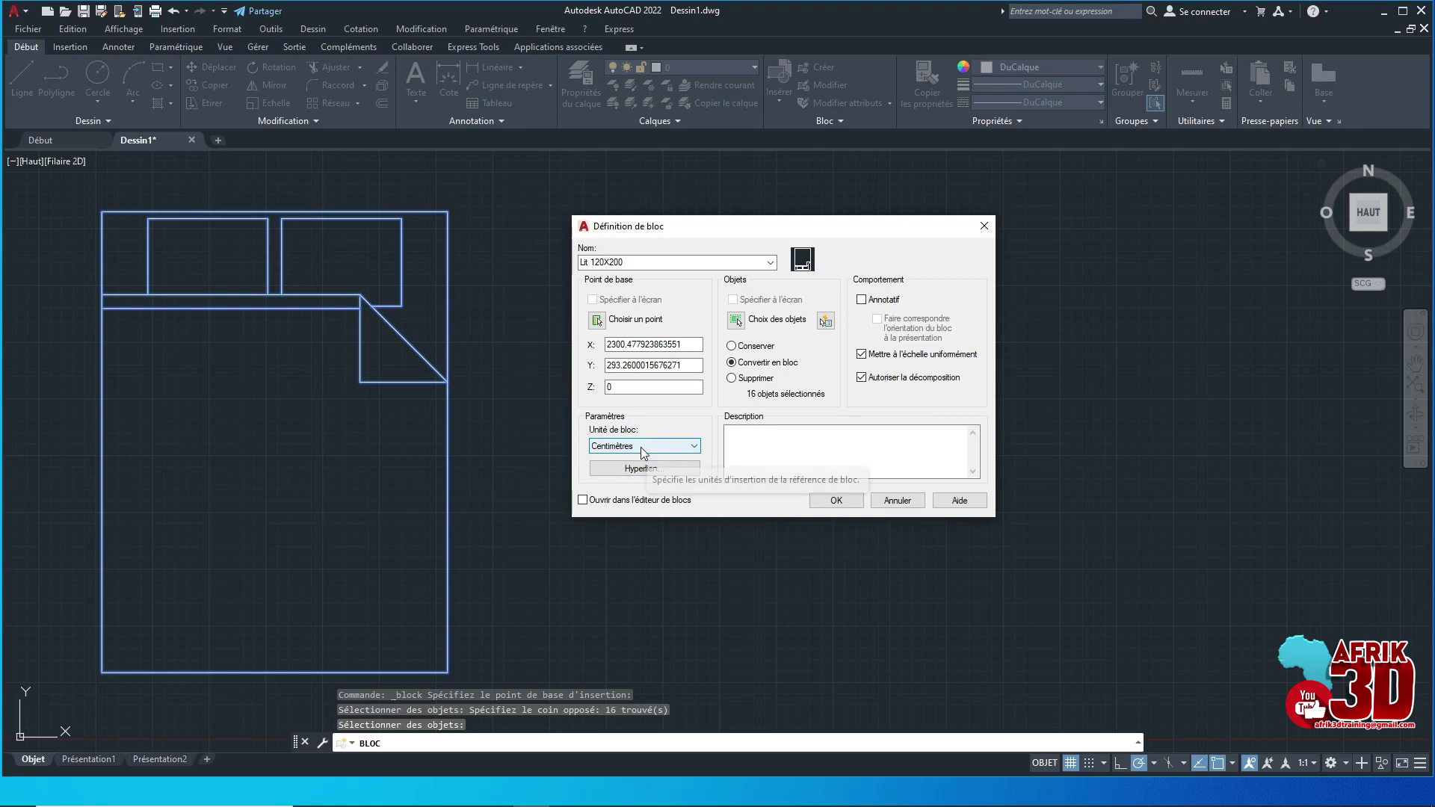
left_click(656, 468)
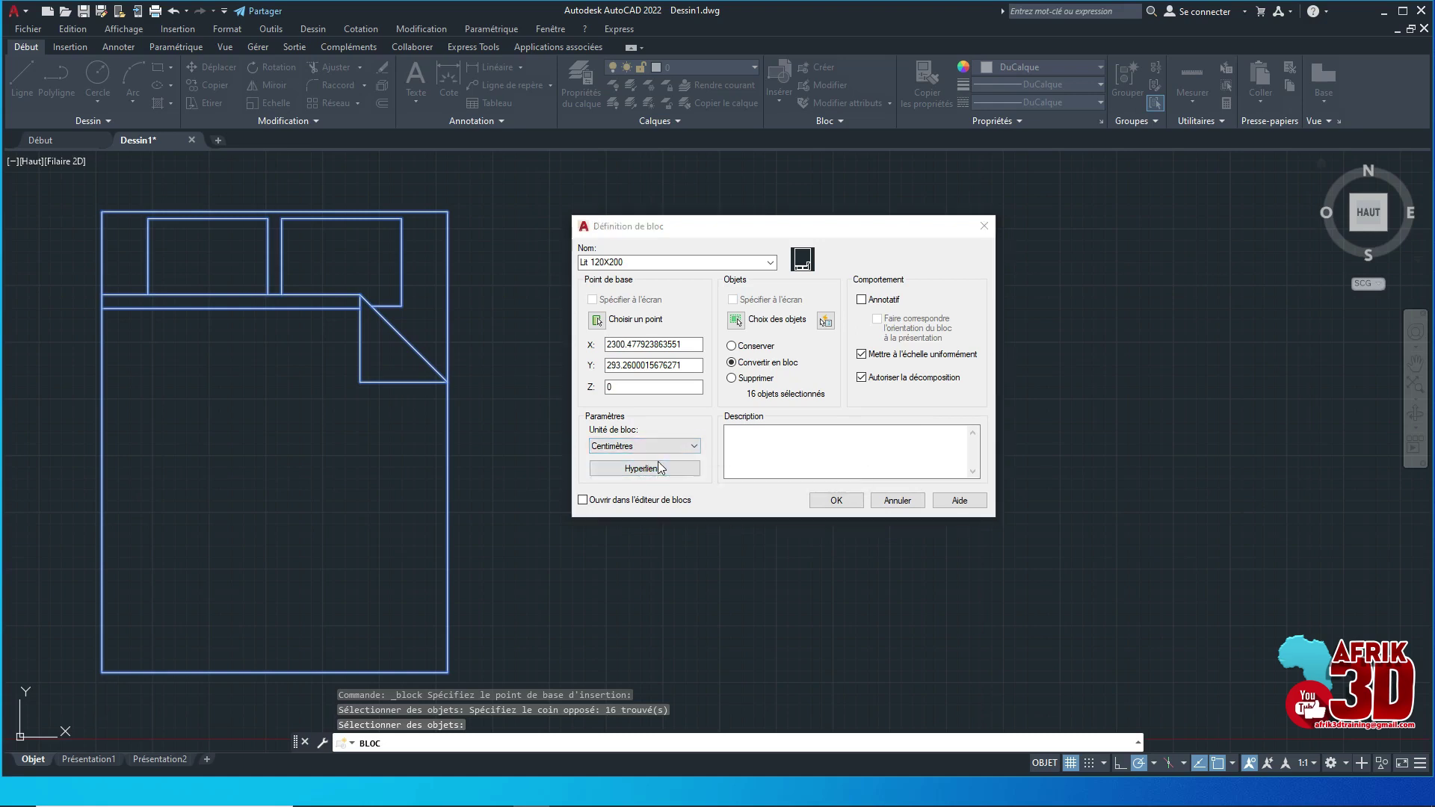
Move the Insérer un hyperlien dialog left to uncover the block settings
left_click_drag(814, 237, 772, 204)
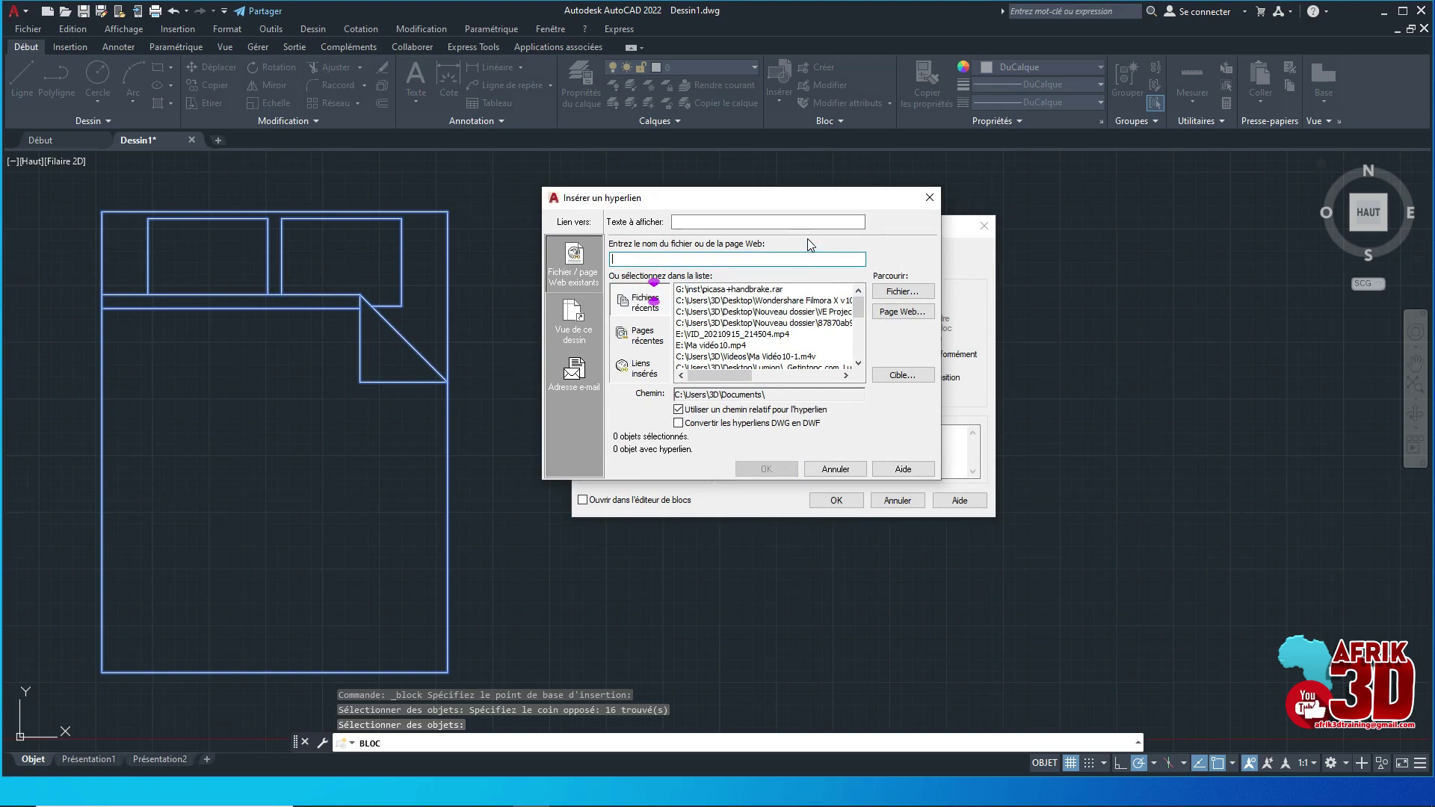
left_click_drag(827, 201, 741, 193)
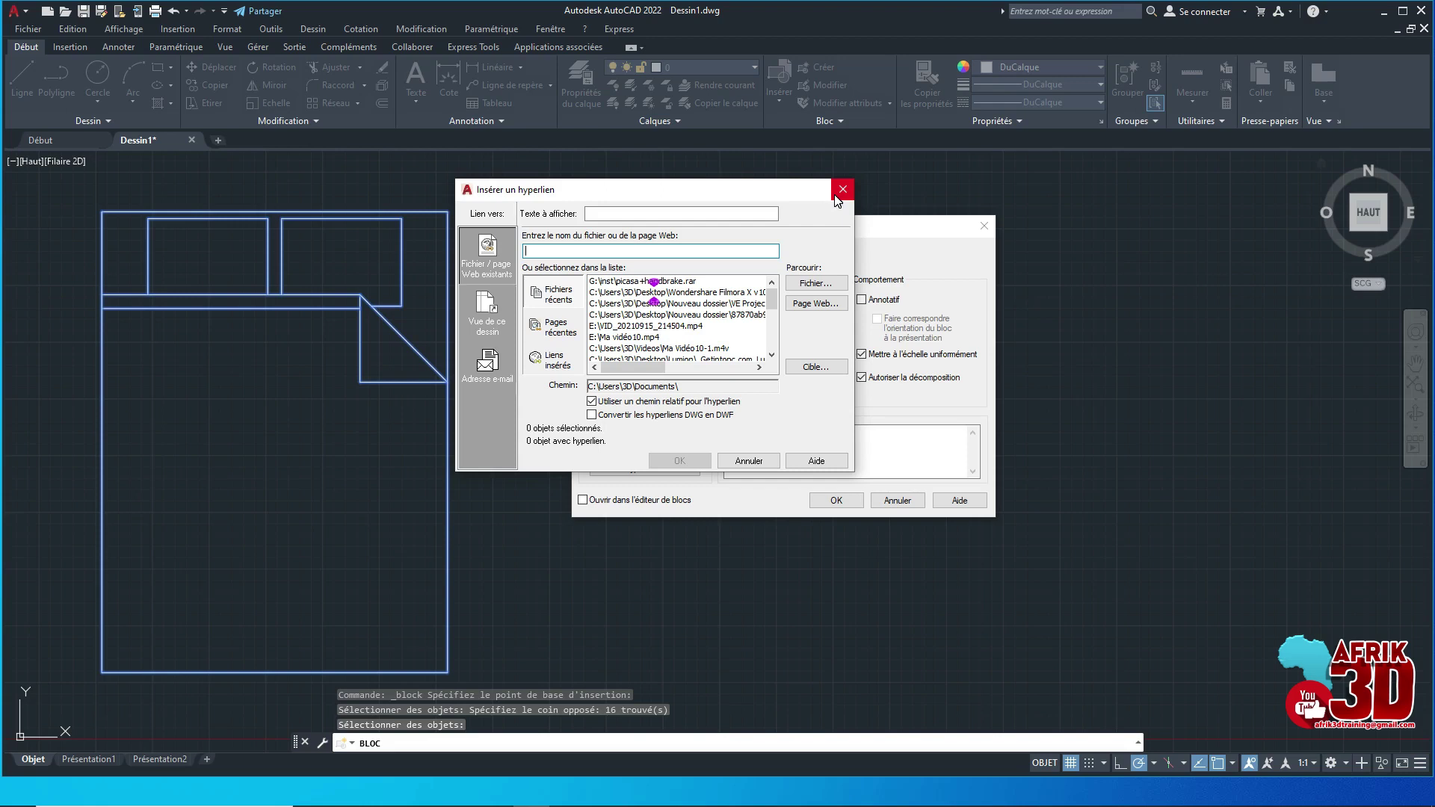
Close the hyperlink dialog without a link and confirm the Lit 120X200 block with OK
left_click(835, 197)
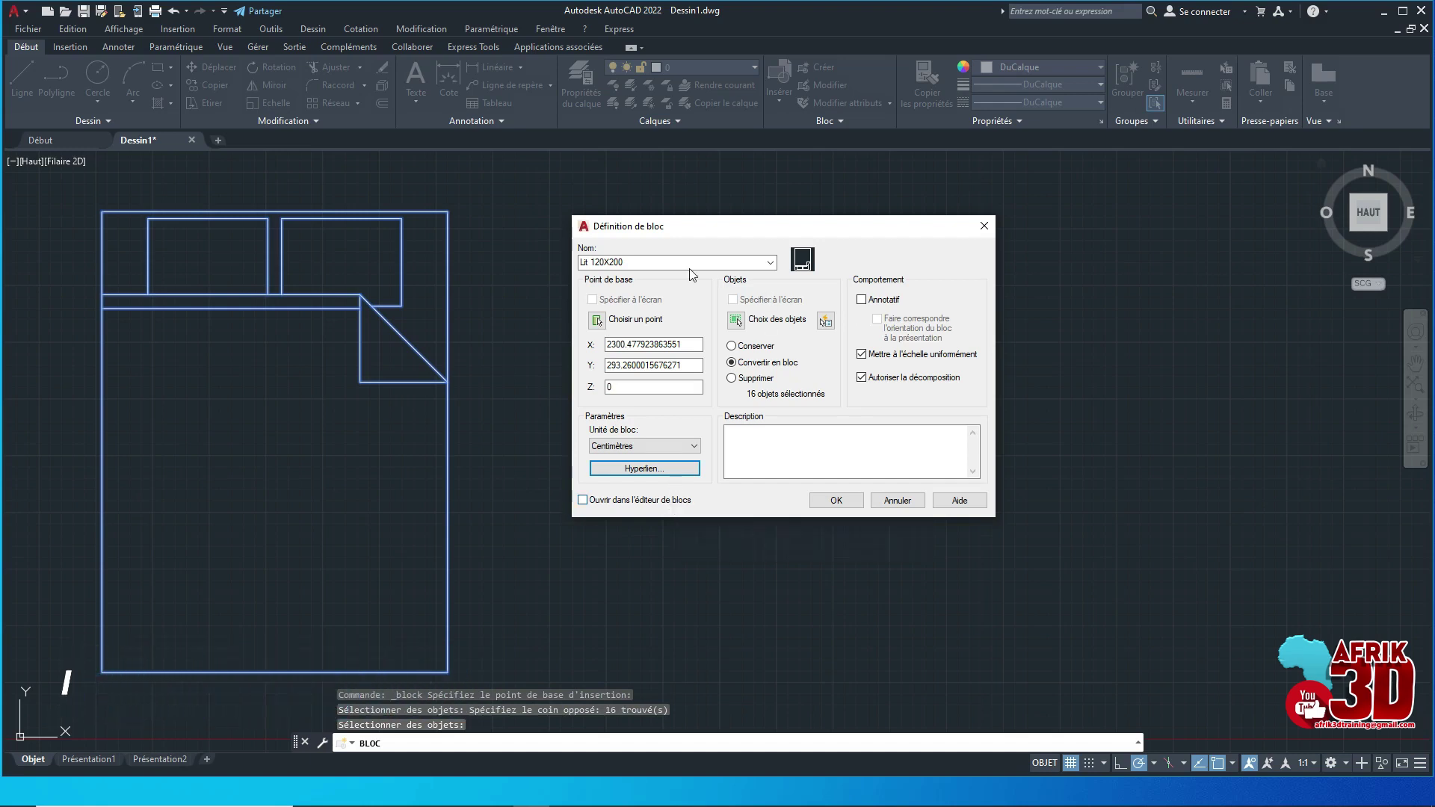
mouse_move(900, 446)
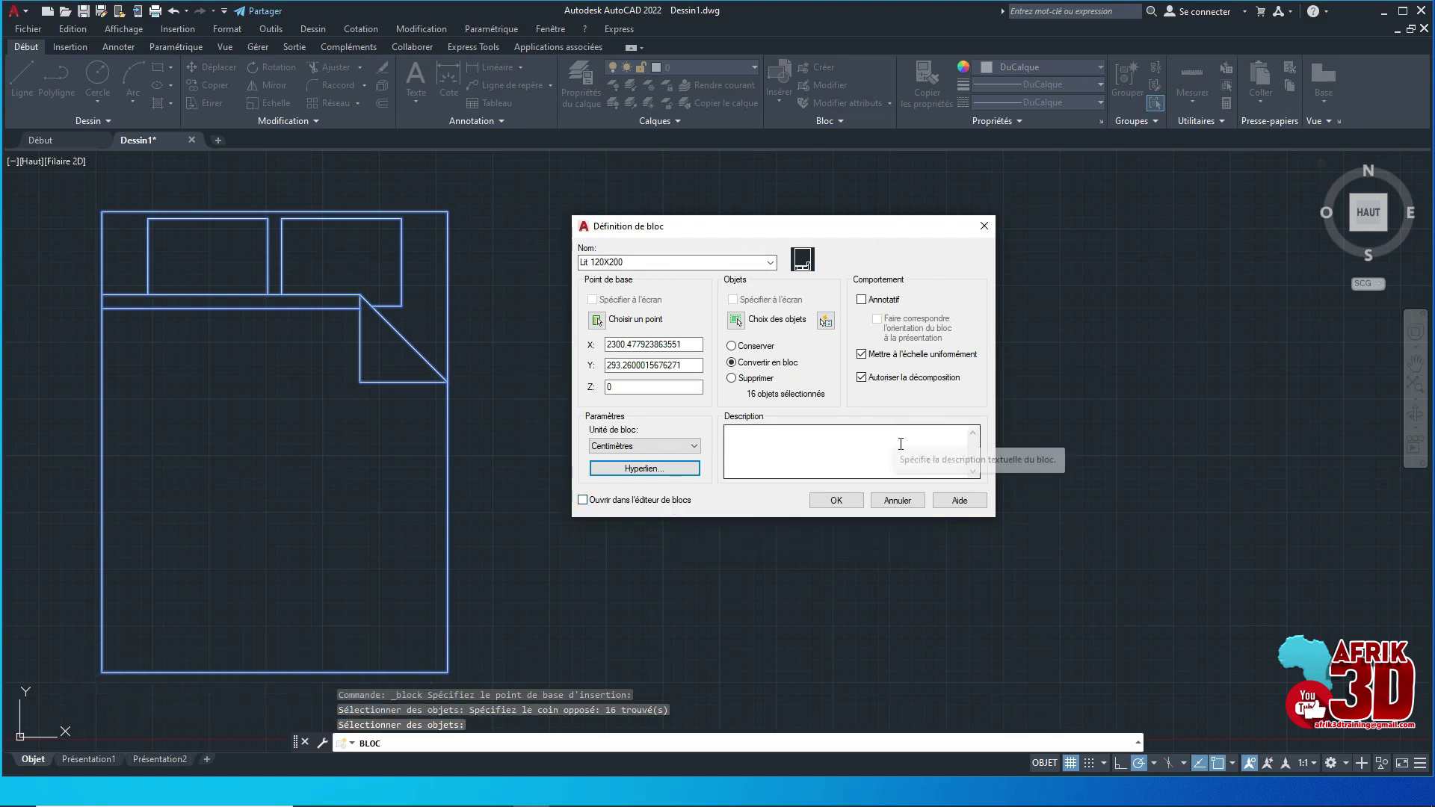
left_click(836, 500)
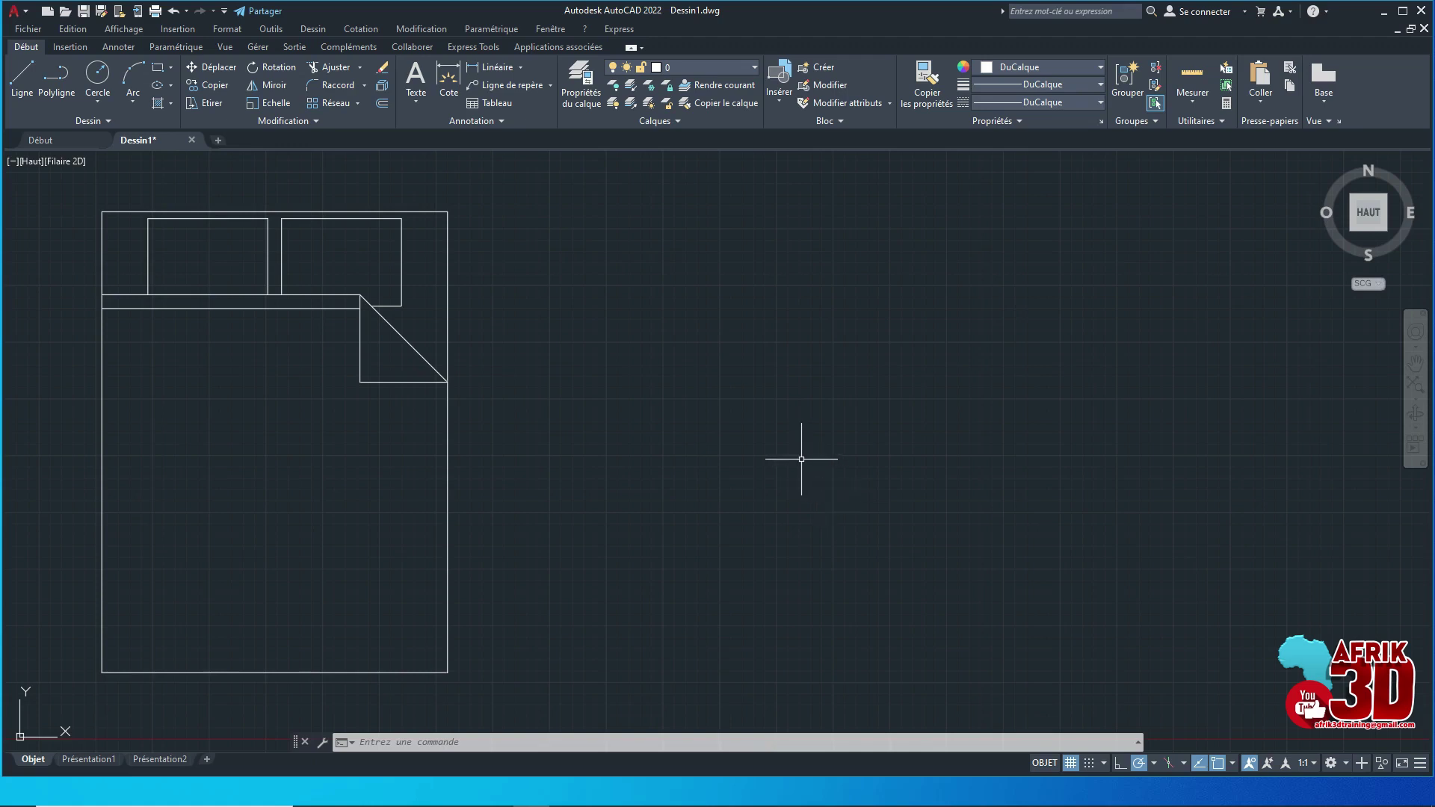
Zoom out and window-select the bed, then cancel that selection
scroll(321, 401, "down", 4)
scroll(459, 384, "up", 2)
scroll(458, 384, "down", 2)
left_click(454, 471)
left_click(359, 429)
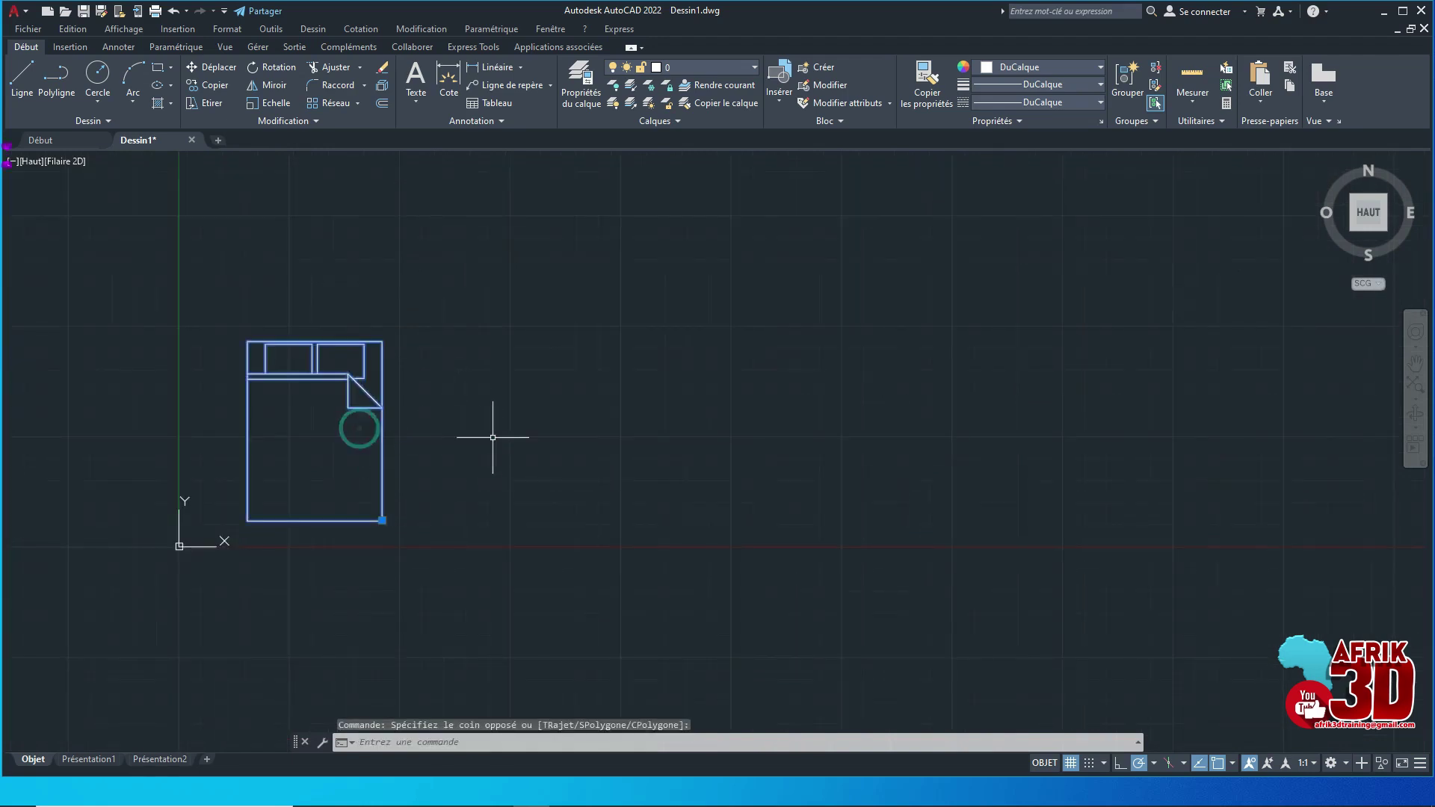
key("Escape")
Move the bed block by its lower-right corner to a new spot up and right
left_click(397, 490)
left_click(360, 462)
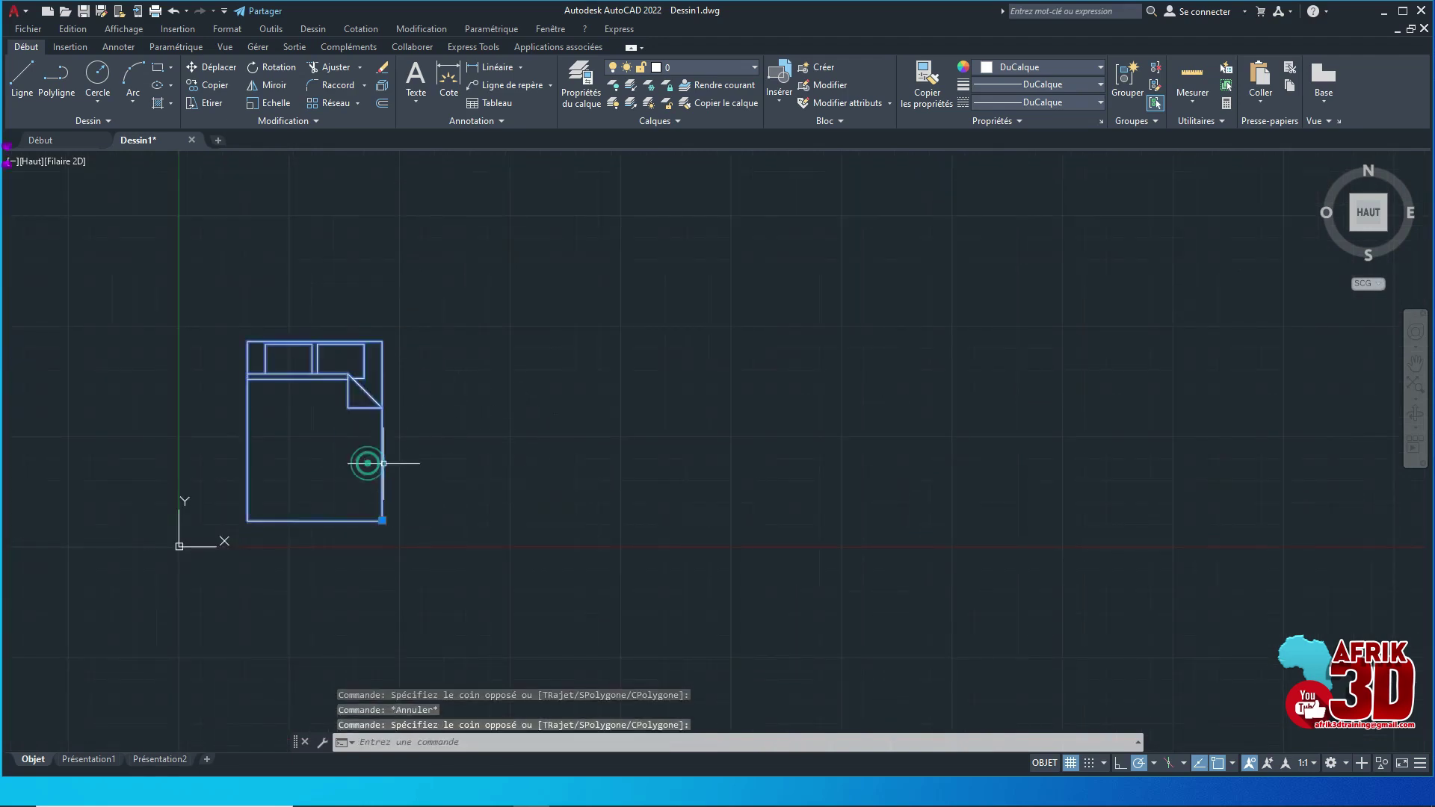
right_click(436, 336)
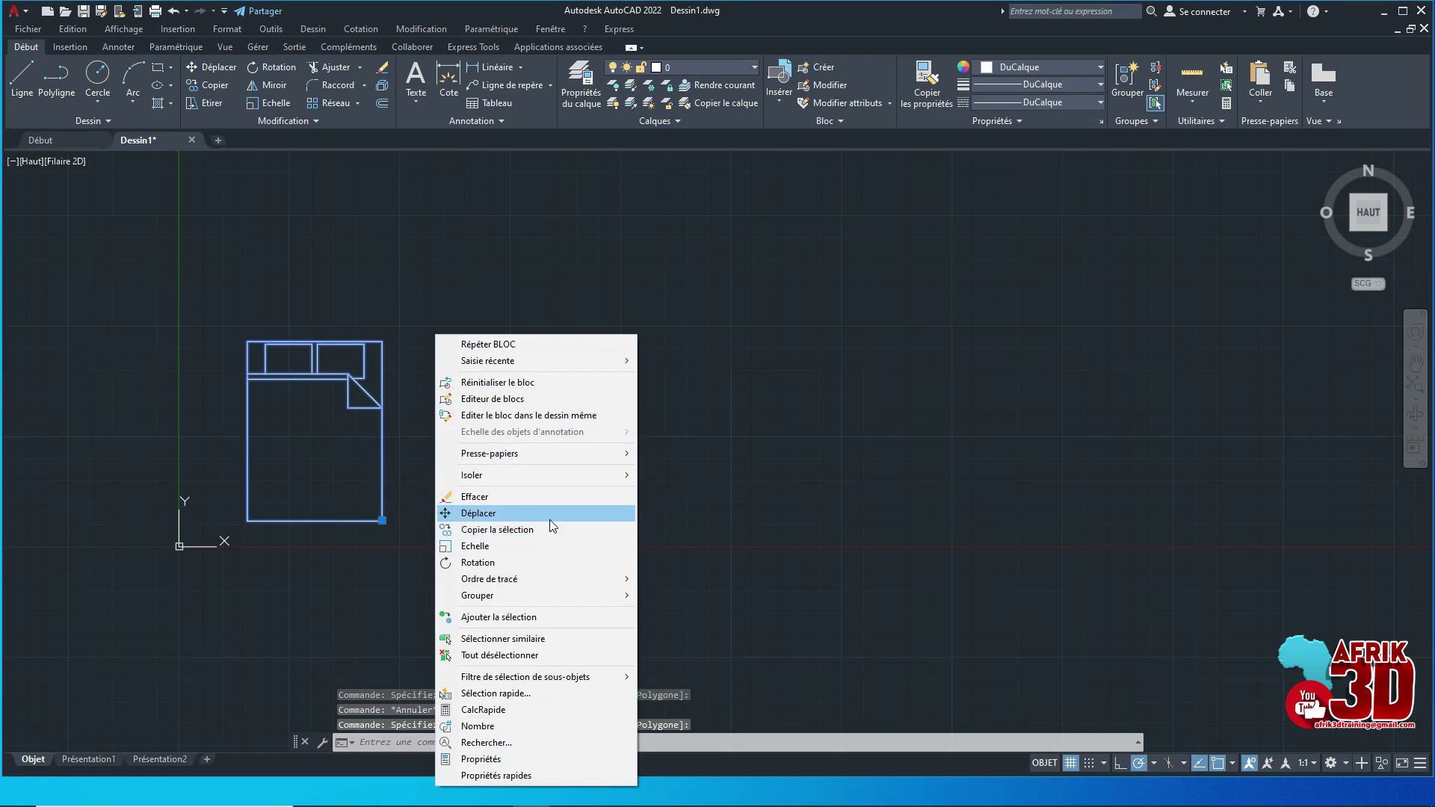
left_click(550, 516)
left_click(382, 521)
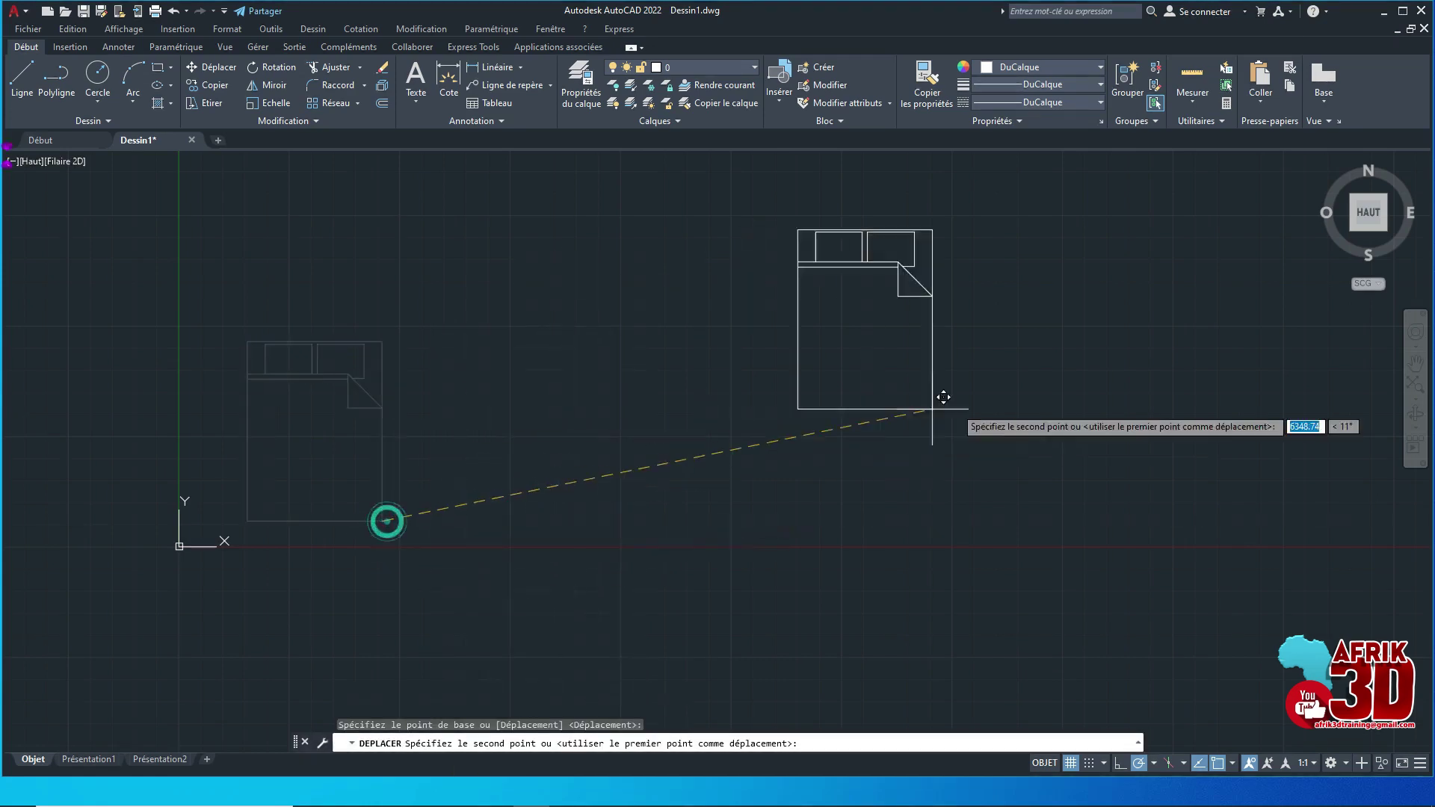
left_click(676, 396)
Copy the bed block seven times from its lower-right corner to spots around the plan
left_click(747, 426)
left_click(650, 359)
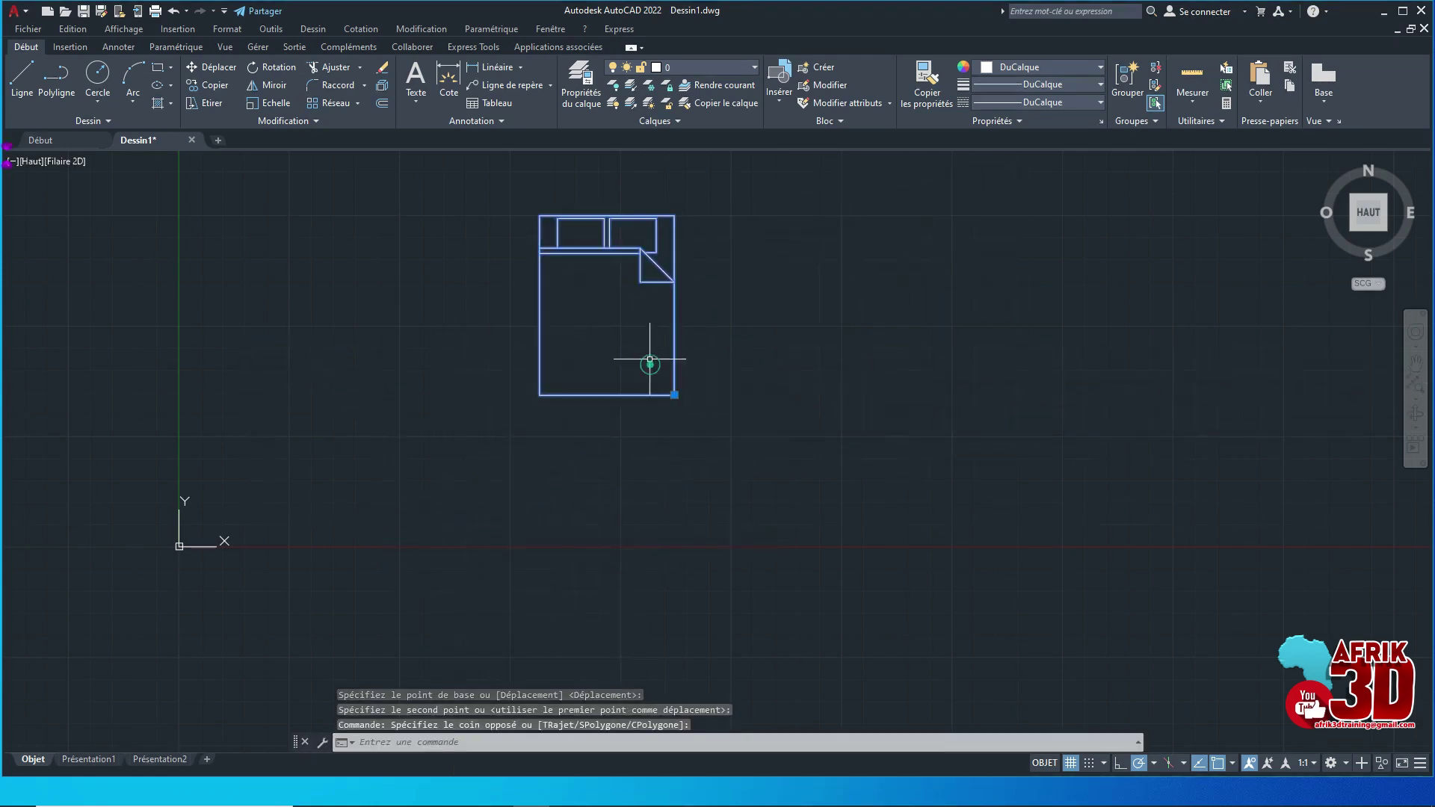
right_click(790, 271)
left_click(852, 466)
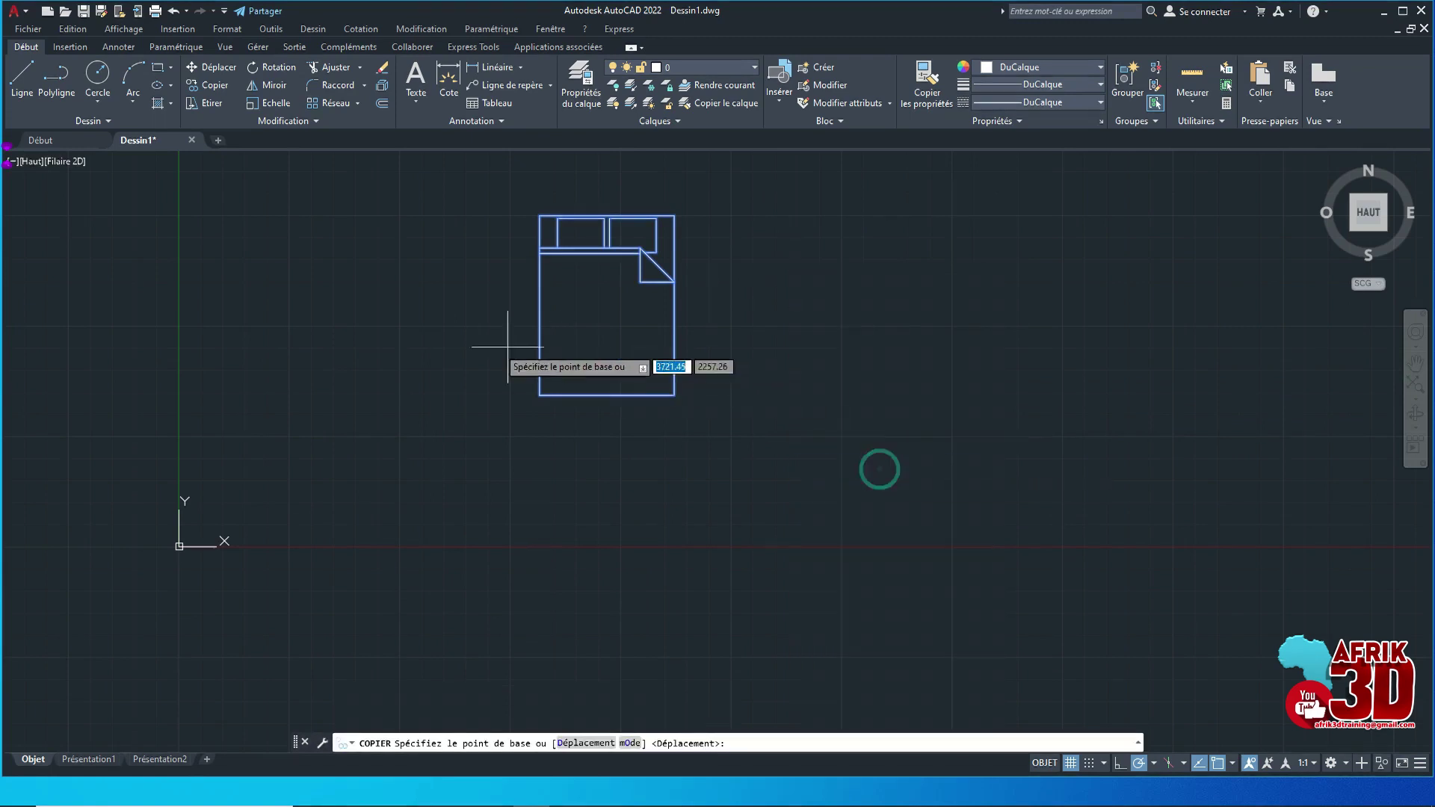
left_click(675, 394)
left_click(1035, 326)
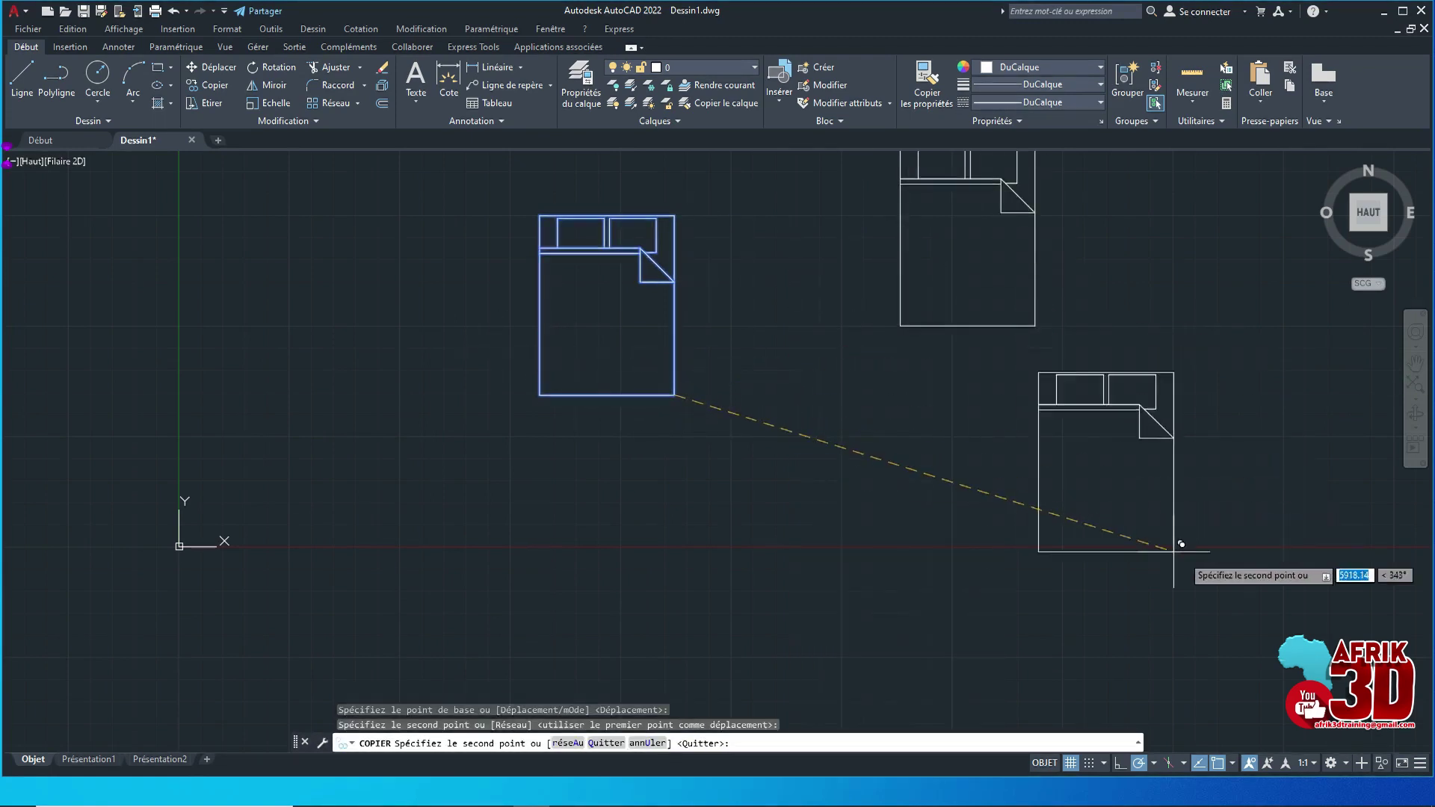
left_click(1215, 565)
left_click(478, 601)
left_click(320, 341)
left_click(154, 387)
left_click(903, 615)
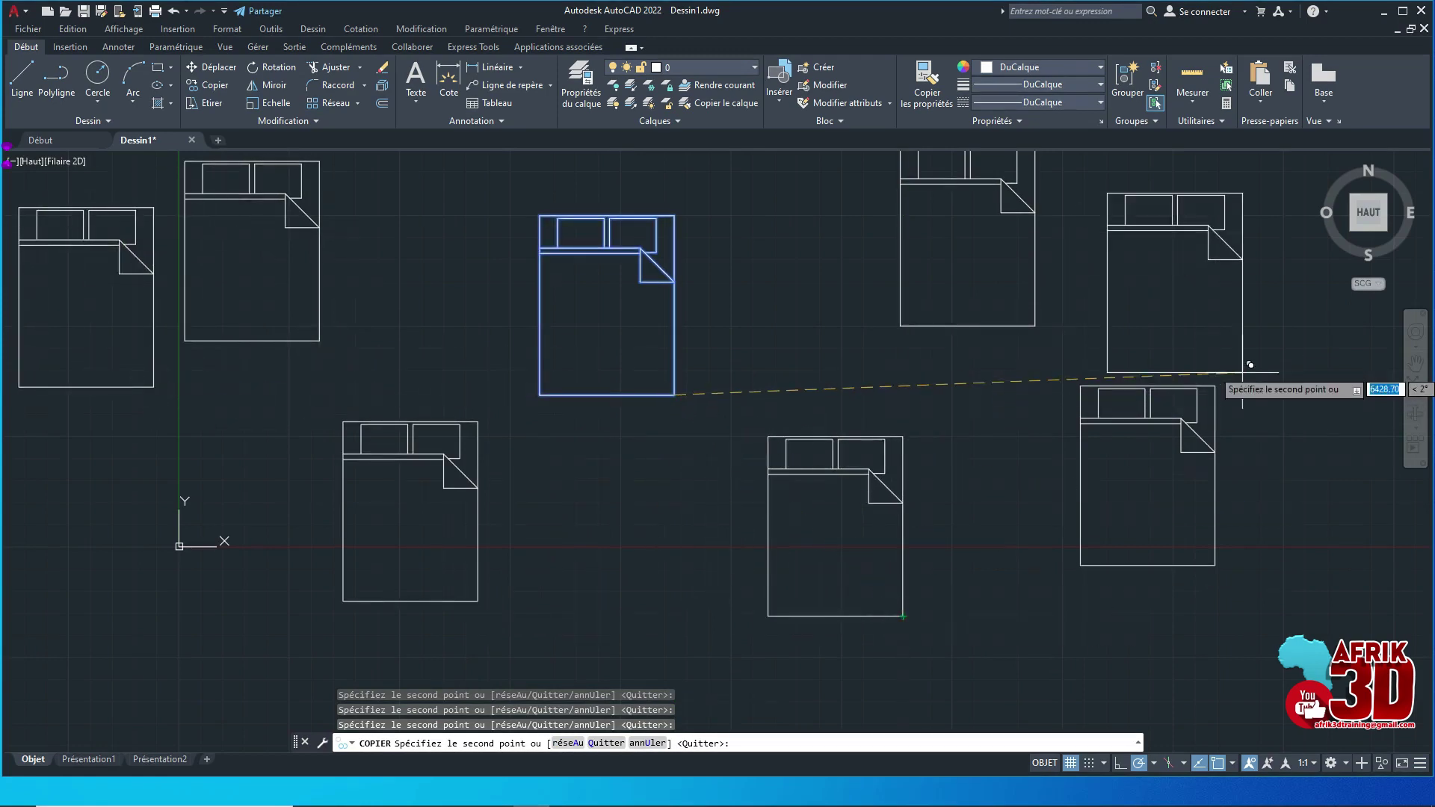
left_click(1274, 353)
key("Escape")
Zoom in and out to review the eight beds across the plan
scroll(657, 448, "down", 2)
scroll(890, 329, "up", 2)
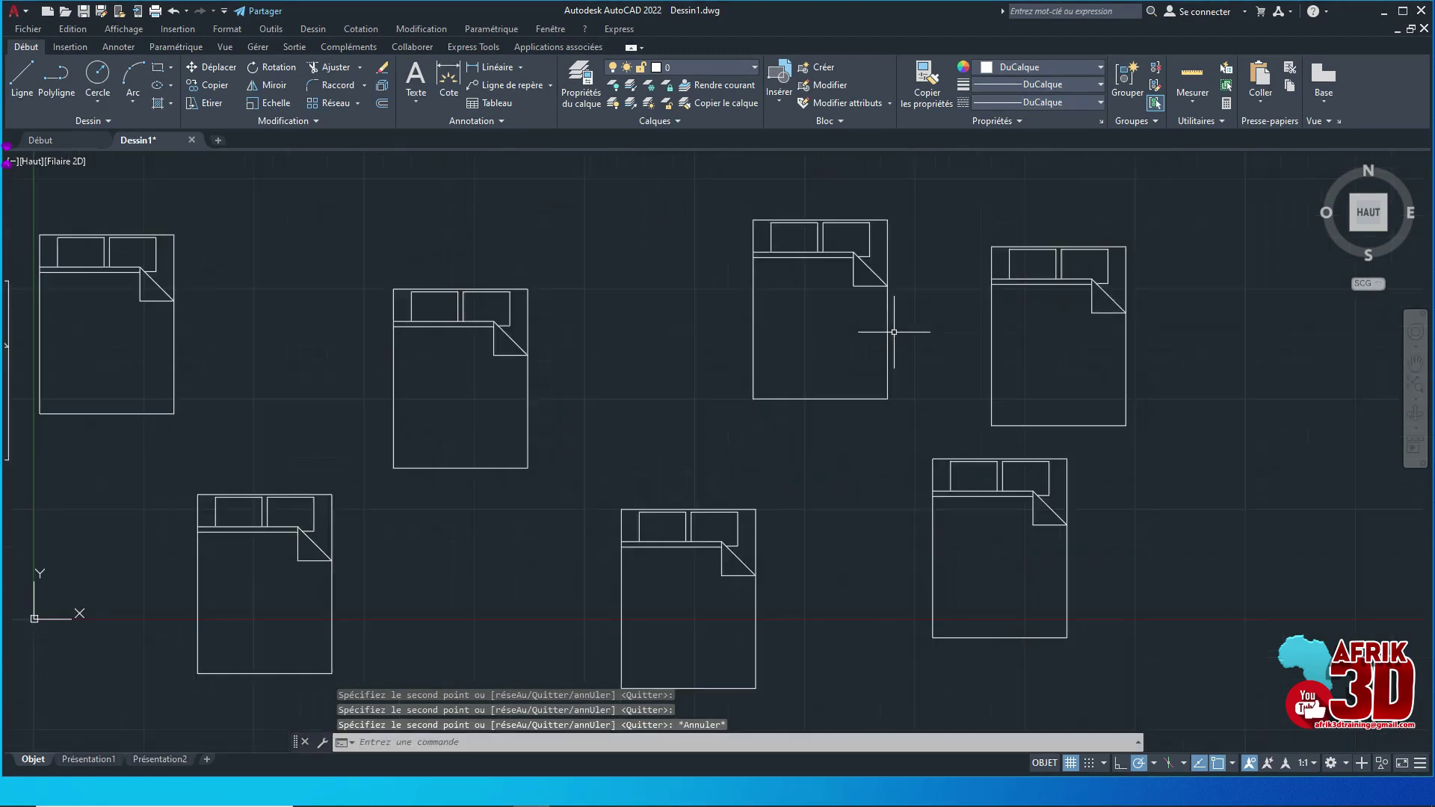
scroll(667, 415, "down", 4)
scroll(875, 361, "up", 4)
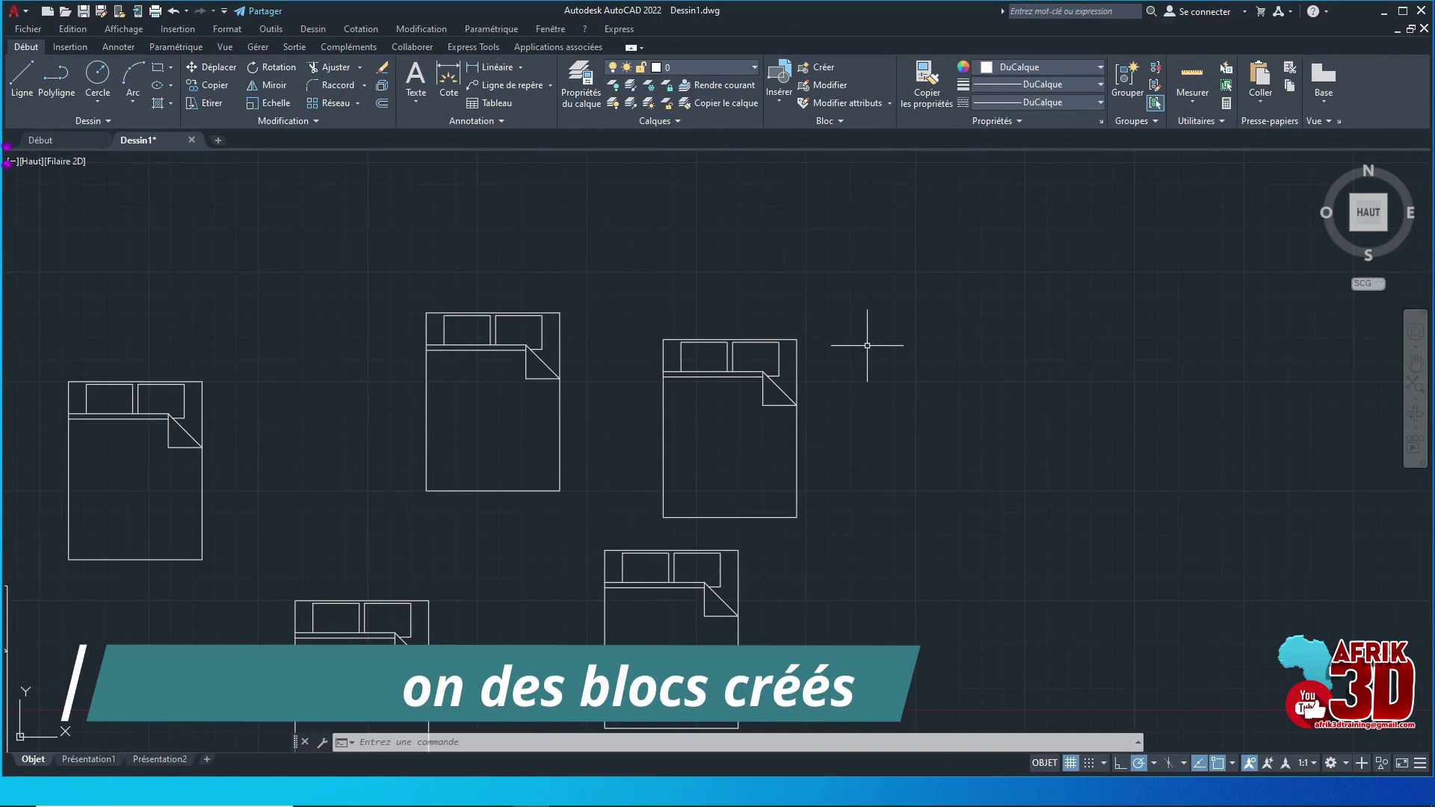
scroll(763, 281, "down", 2)
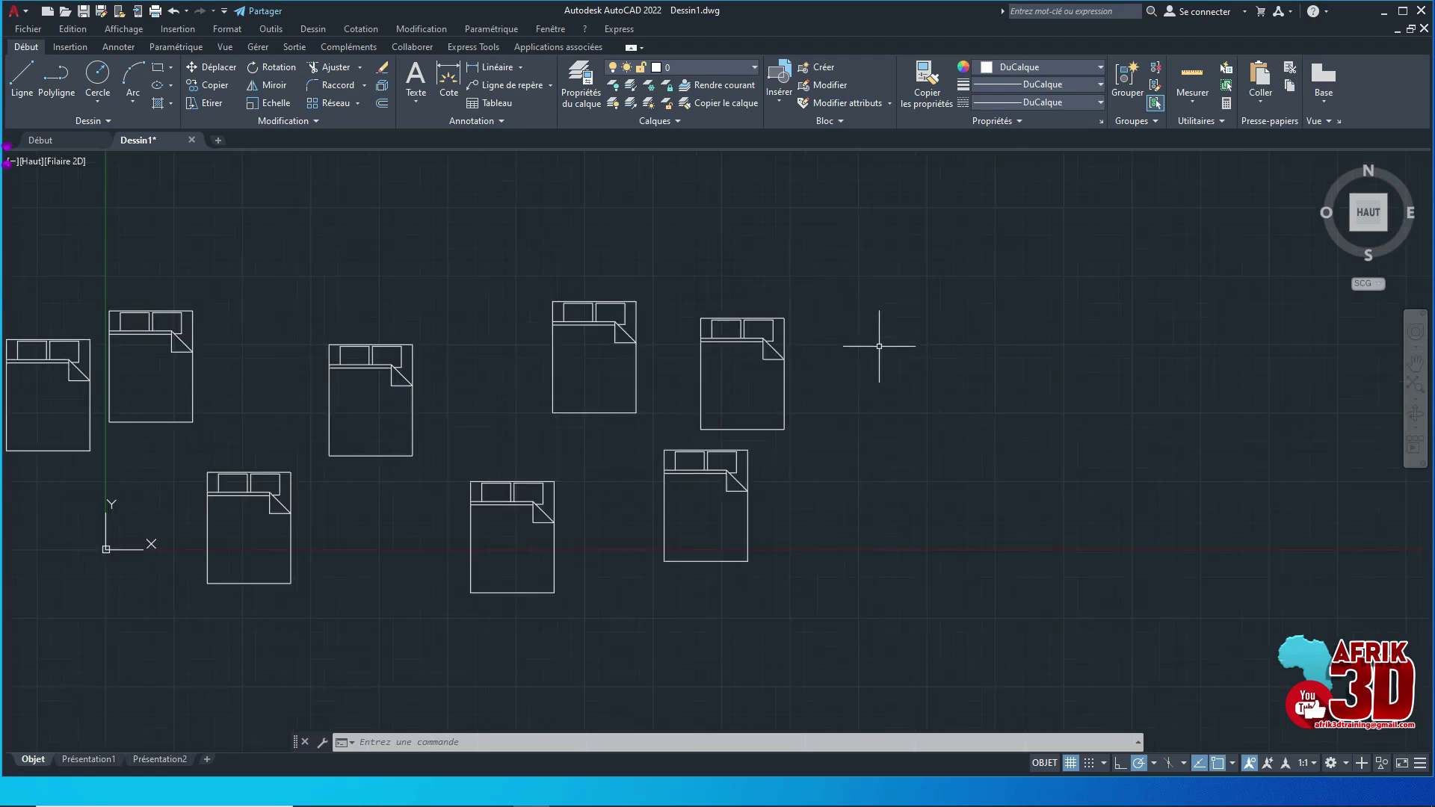
scroll(878, 345, "down", 2)
scroll(730, 411, "up", 2)
scroll(747, 516, "down", 2)
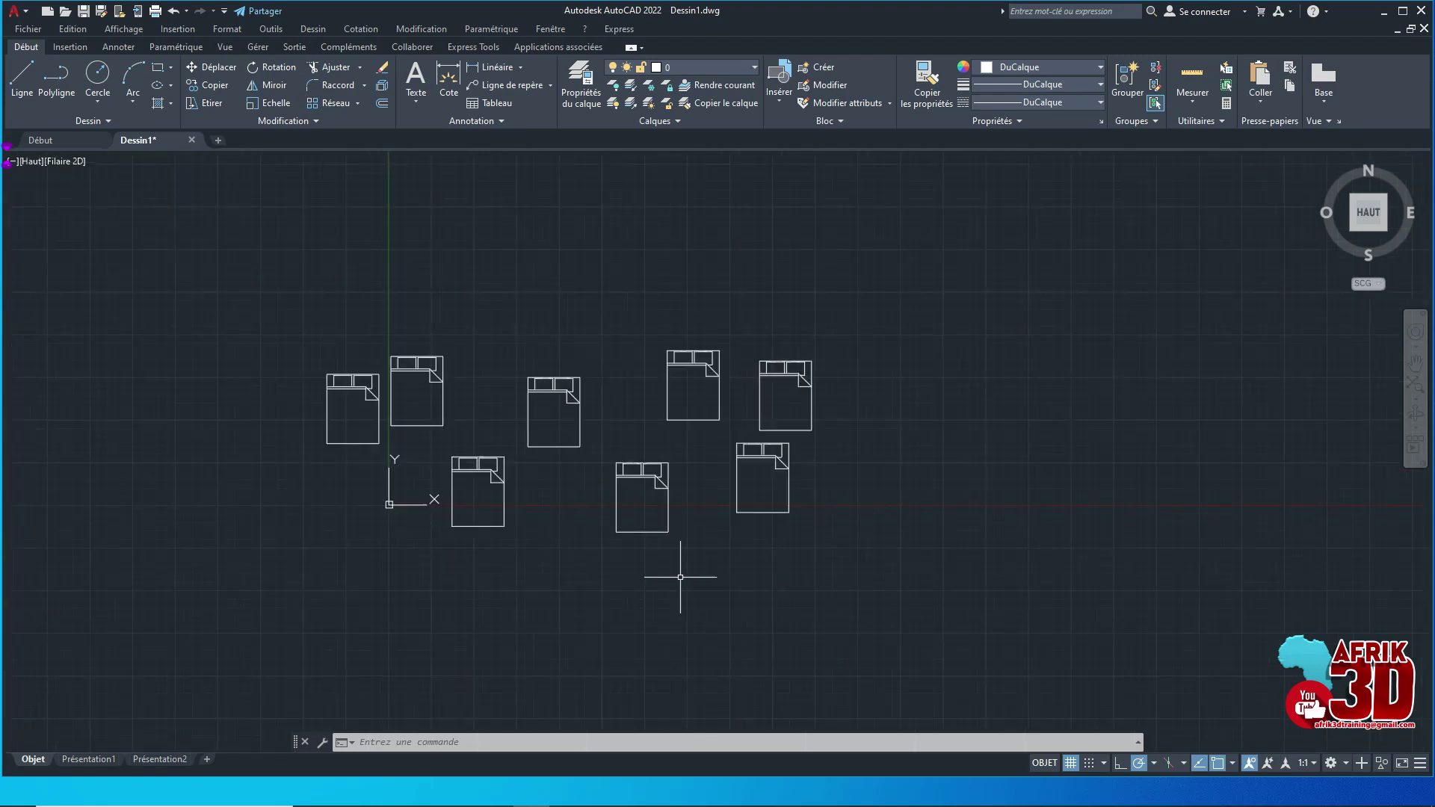
Crossing-select all eight beds and move them onto the cyan Lit 2 layer
left_click(842, 586)
left_click(318, 326)
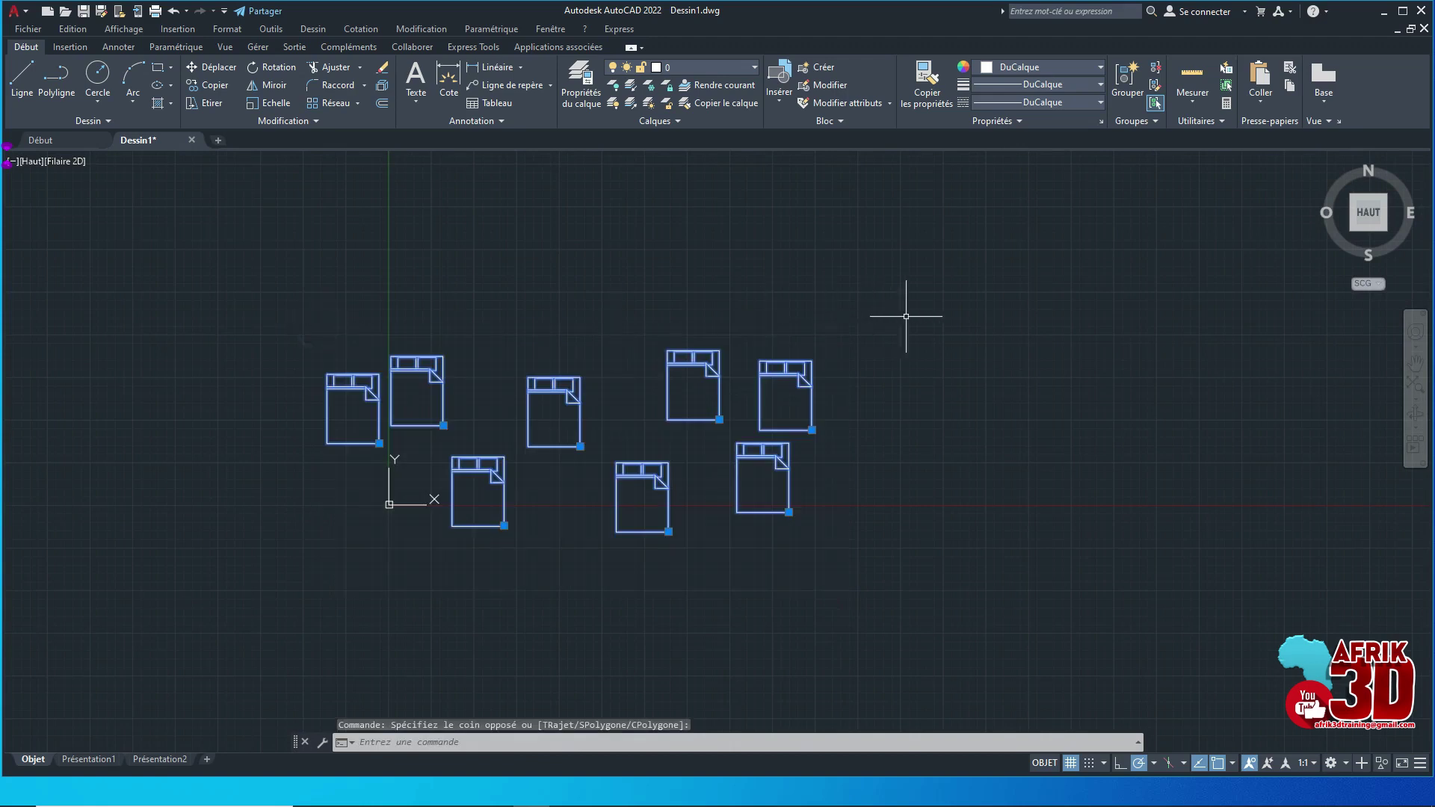
scroll(490, 511, "up", 2)
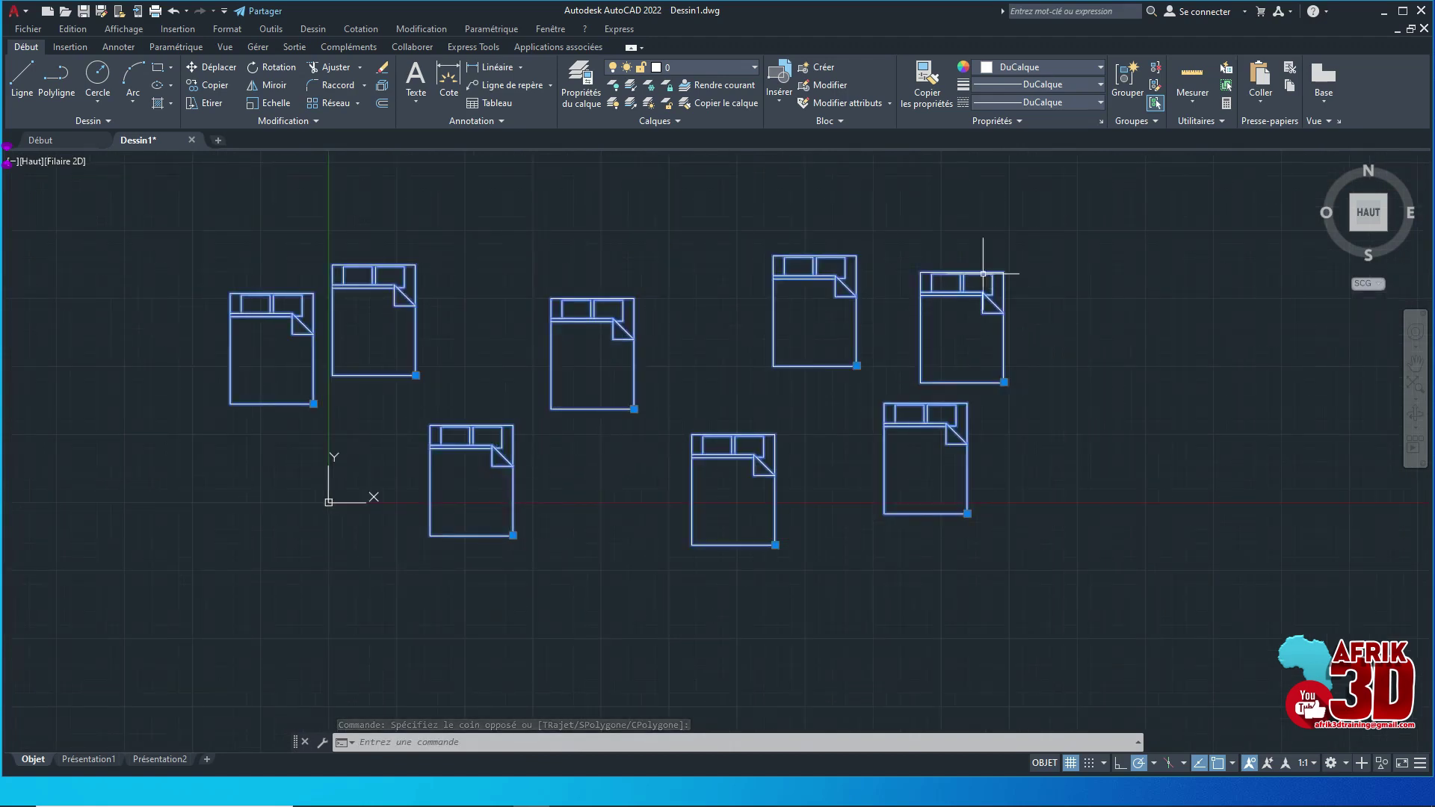
left_click(755, 69)
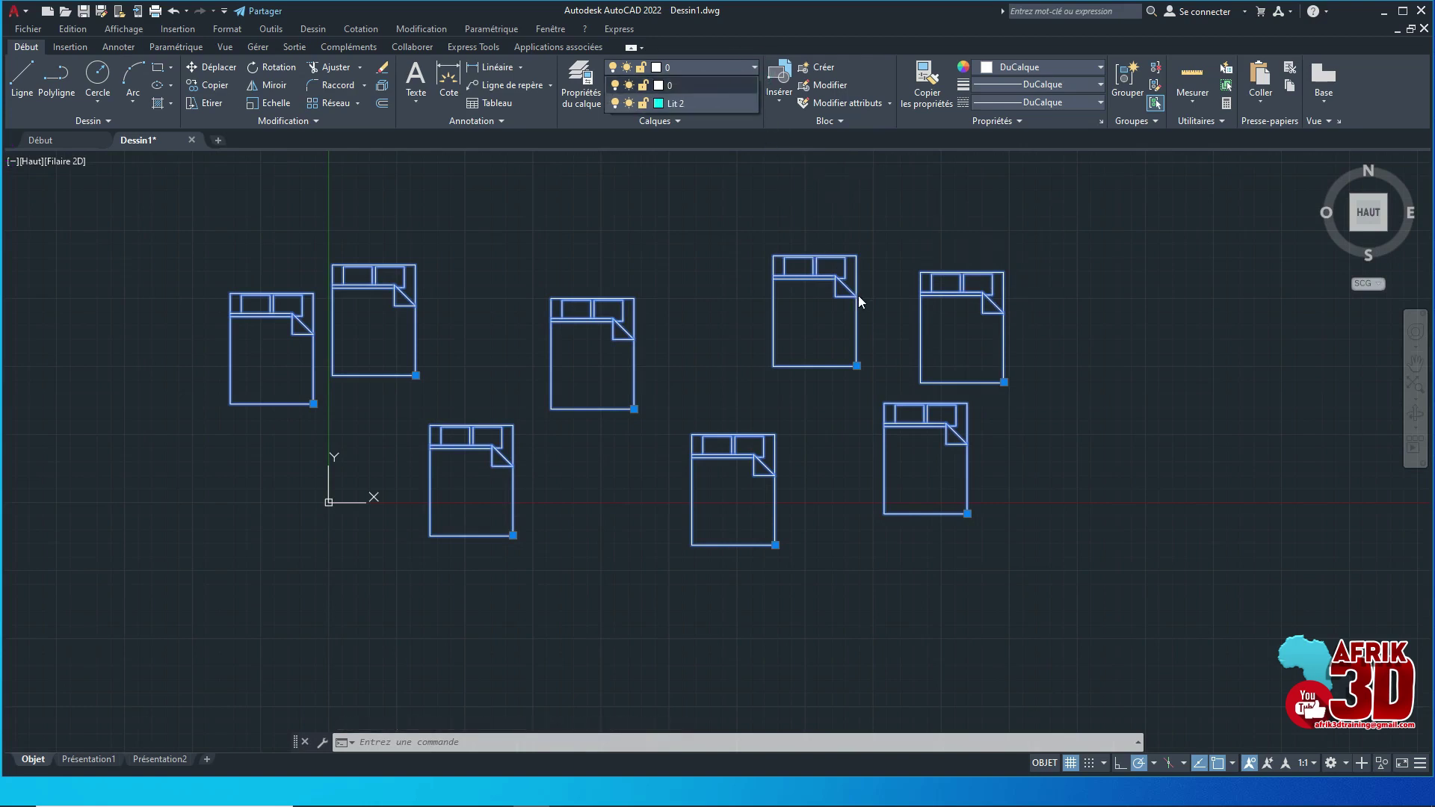
left_click(692, 109)
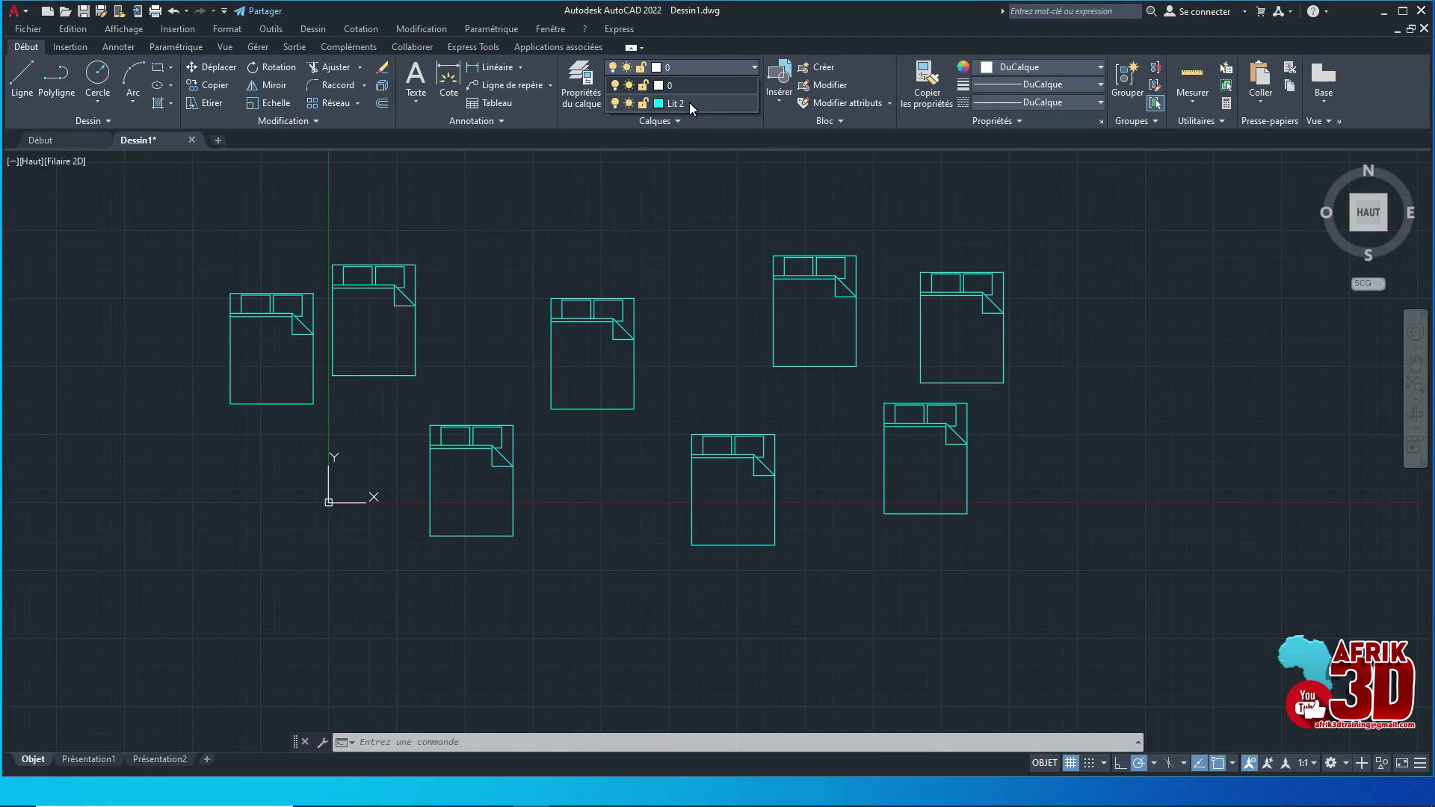
left_click(689, 100)
Reselect all beds, then deselect and zoom to check the cyan beds
key("ctrl+a")
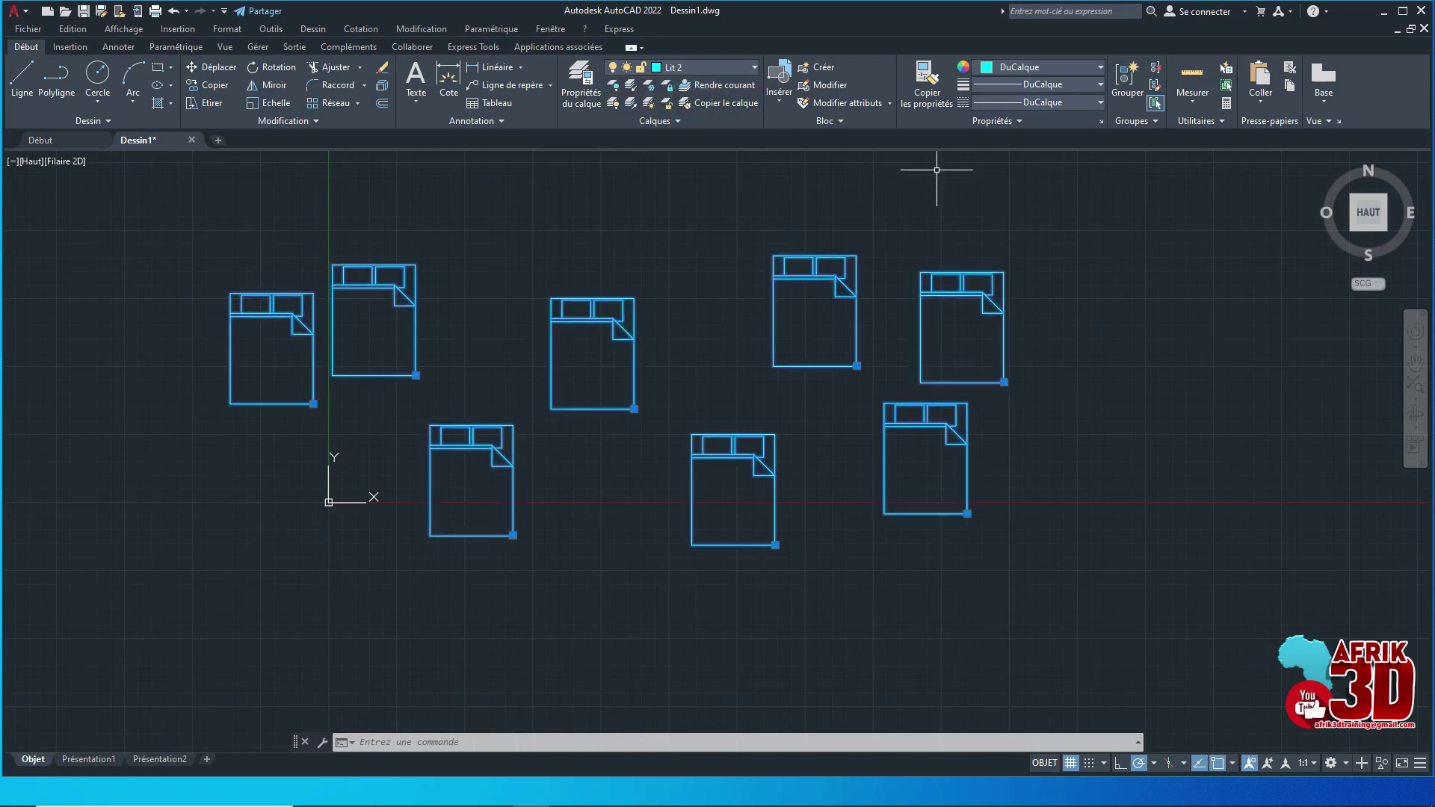
scroll(1071, 283, "up", 2)
key("Escape")
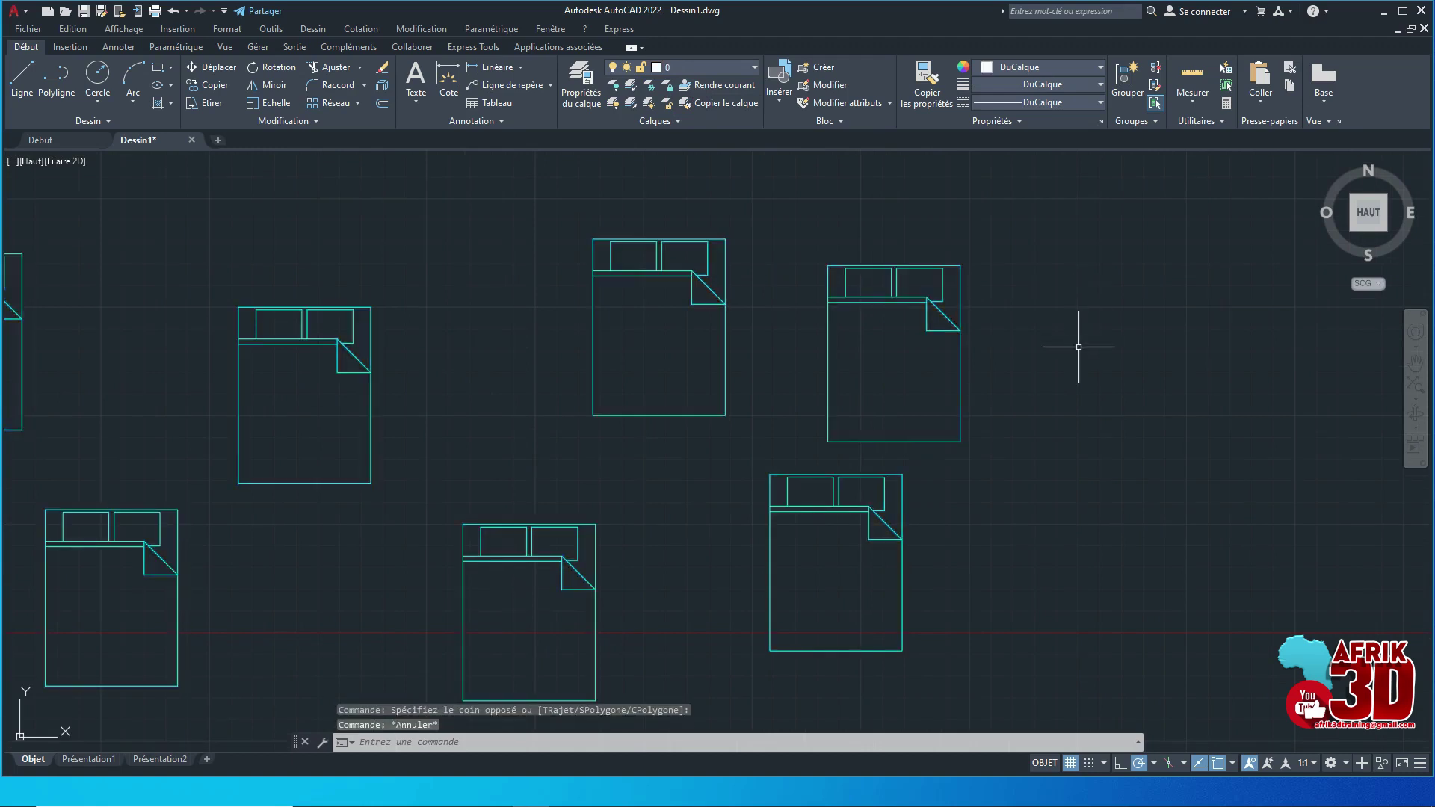
scroll(1059, 343, "down", 2)
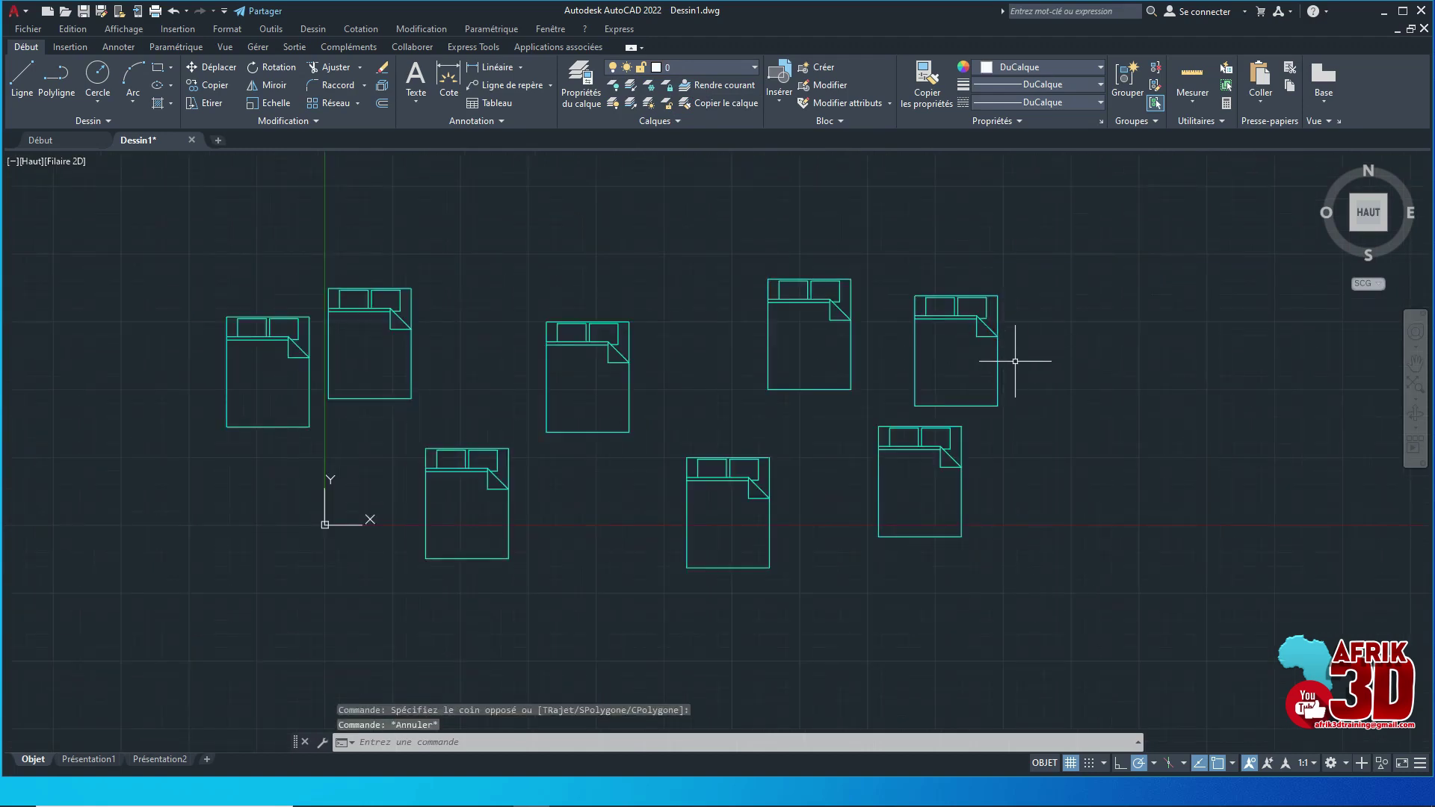
scroll(983, 325, "up", 2)
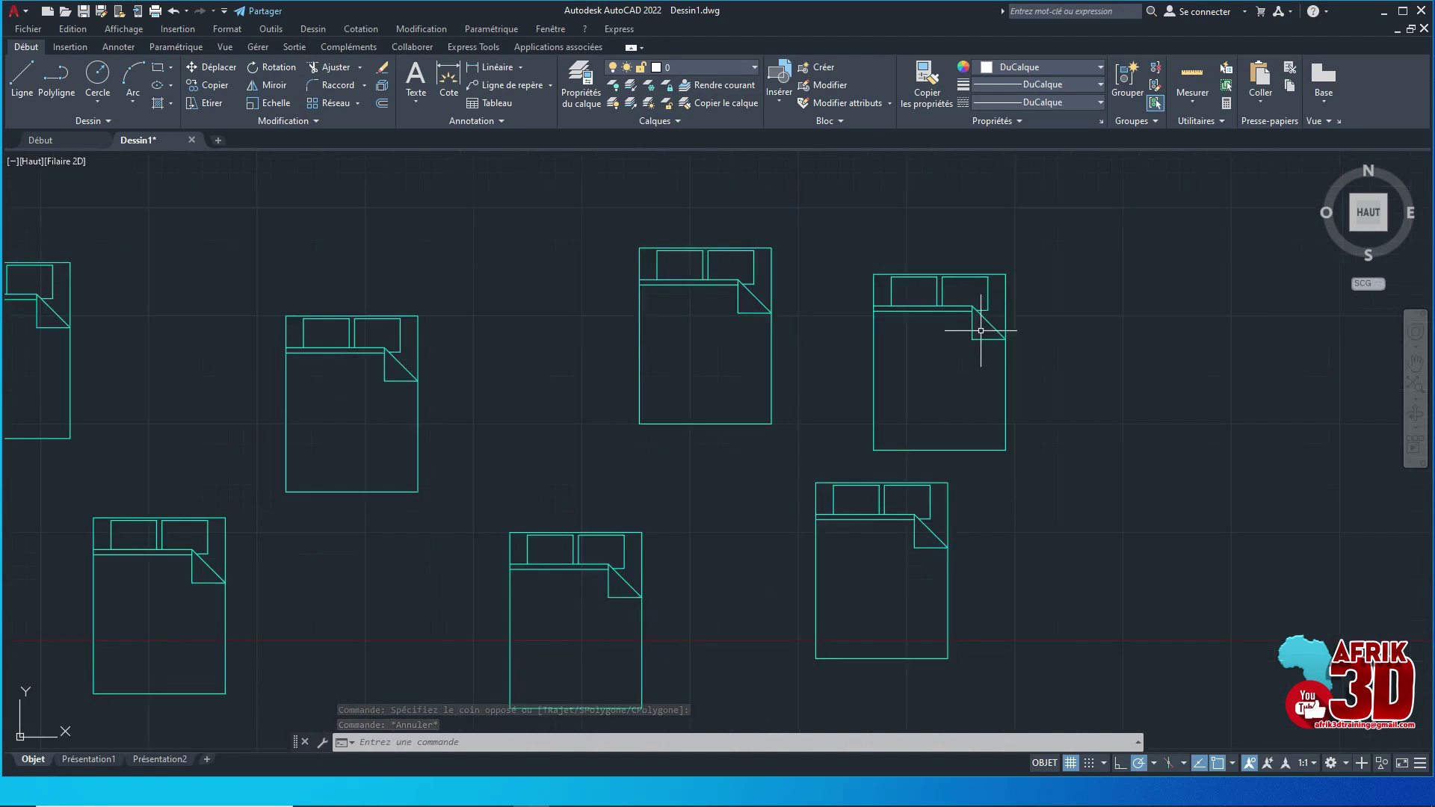
scroll(1005, 314, "up", 3)
Open the Layer Properties Manager with CA, showing layers 0 and the cyan Lit 2
type("ca")
key("Return")
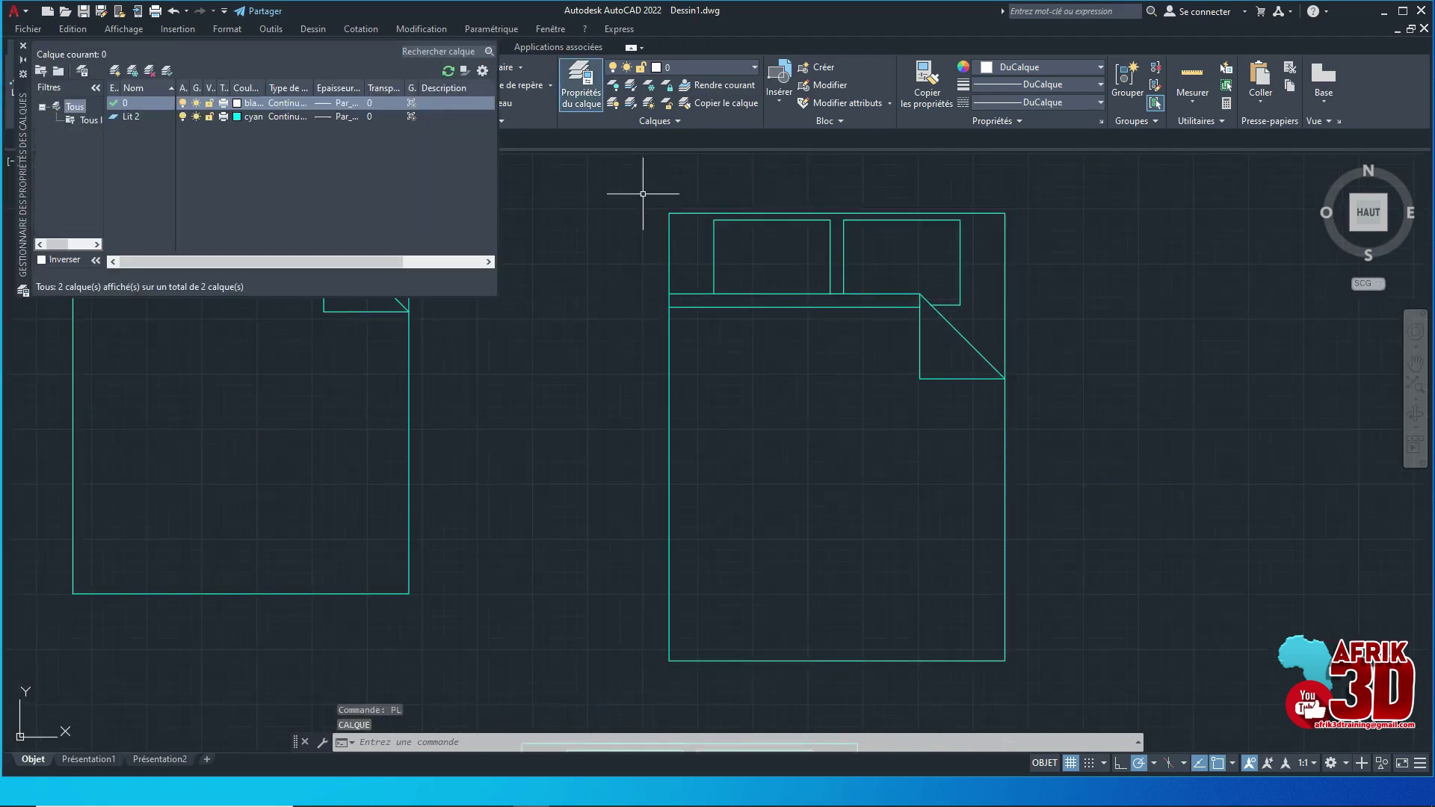